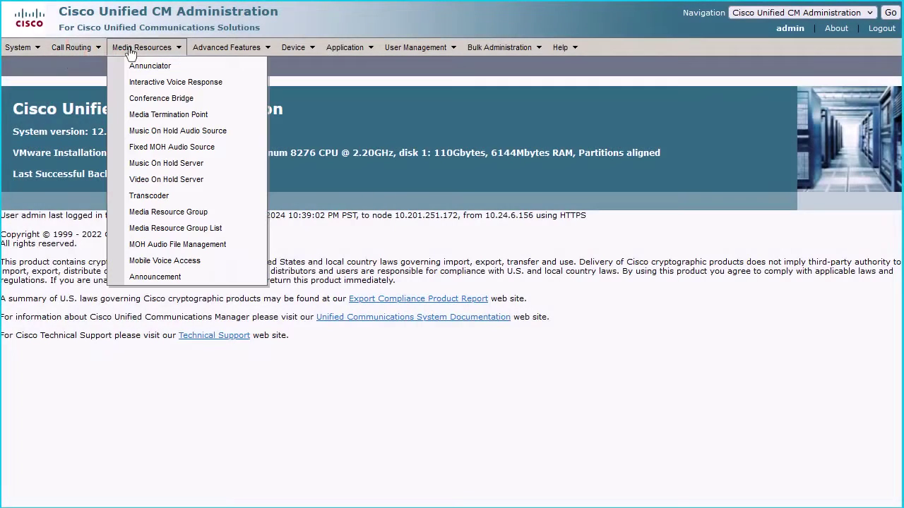
Step: Add partitions PT_INBOUND_CALLS and PT_FILTER_LIST in one entry form and save them
{"action": "mouse_move", "coordinate": [80, 55]}
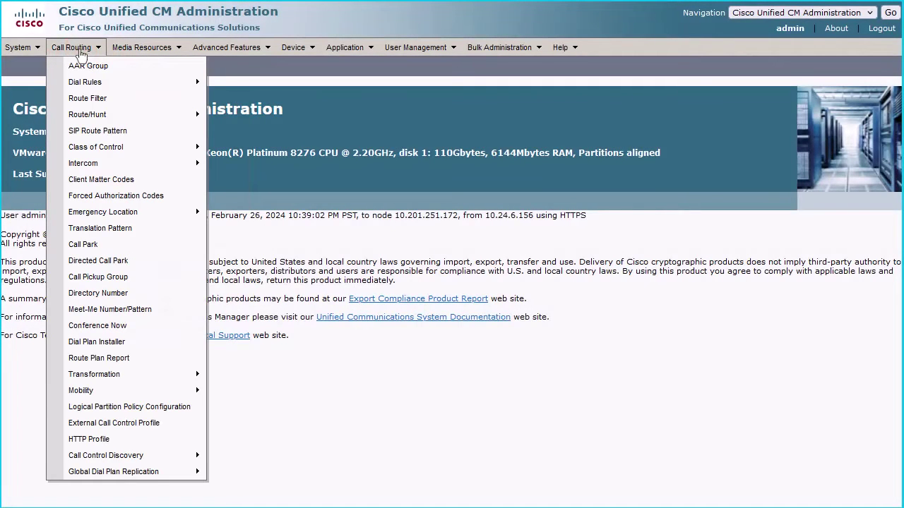
{"action": "mouse_move", "coordinate": [145, 147]}
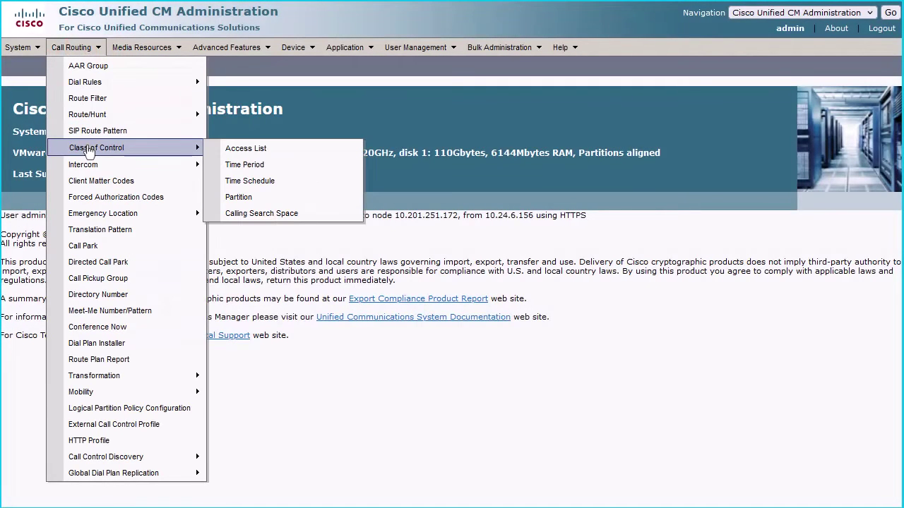
{"action": "left_click", "coordinate": [259, 200]}
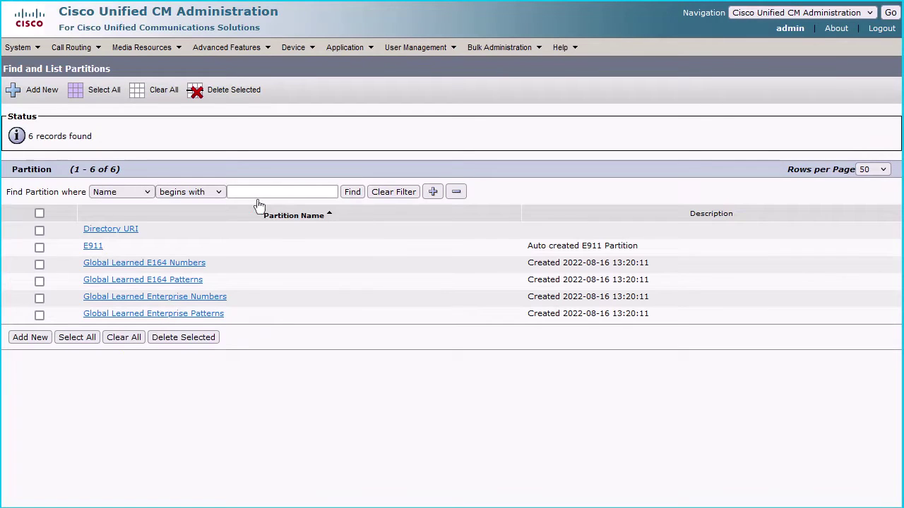
{"action": "left_click", "coordinate": [41, 98]}
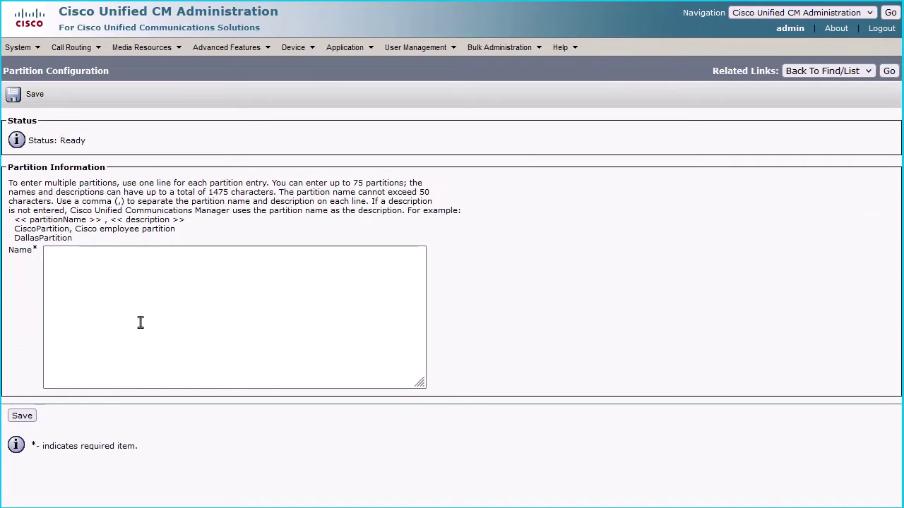
{"action": "left_click", "coordinate": [141, 297]}
{"action": "type", "text": "PT_INBOUND"}
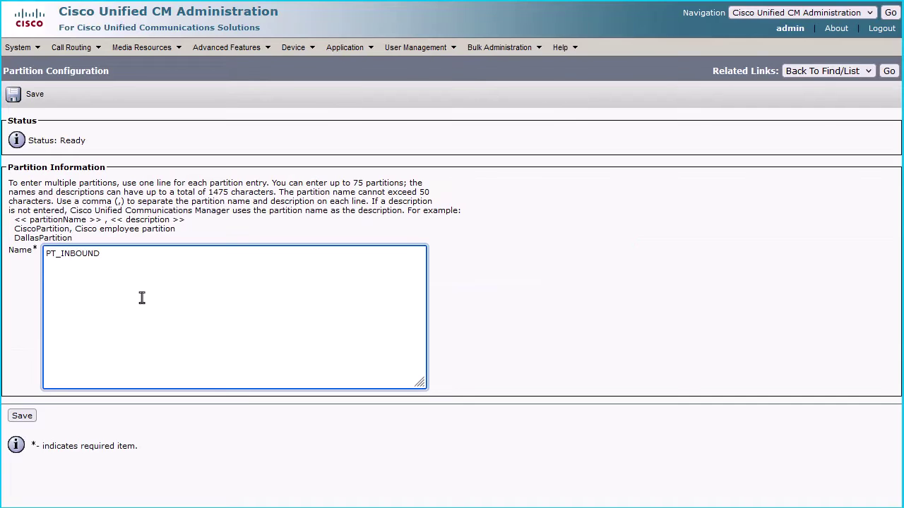
{"action": "type", "text": "_CALLS"}
{"action": "key", "text": "Return"}
{"action": "type", "text": "PT_FILTER_LIST"}
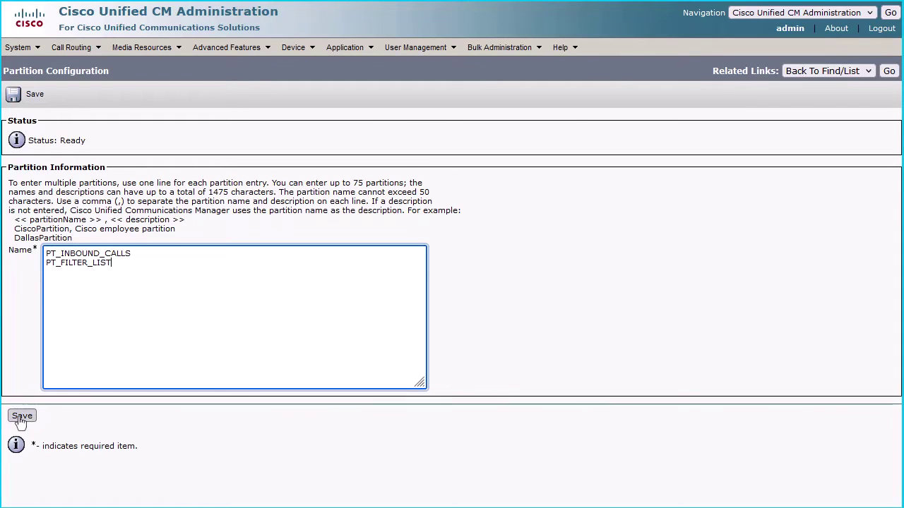
{"action": "left_click", "coordinate": [22, 416]}
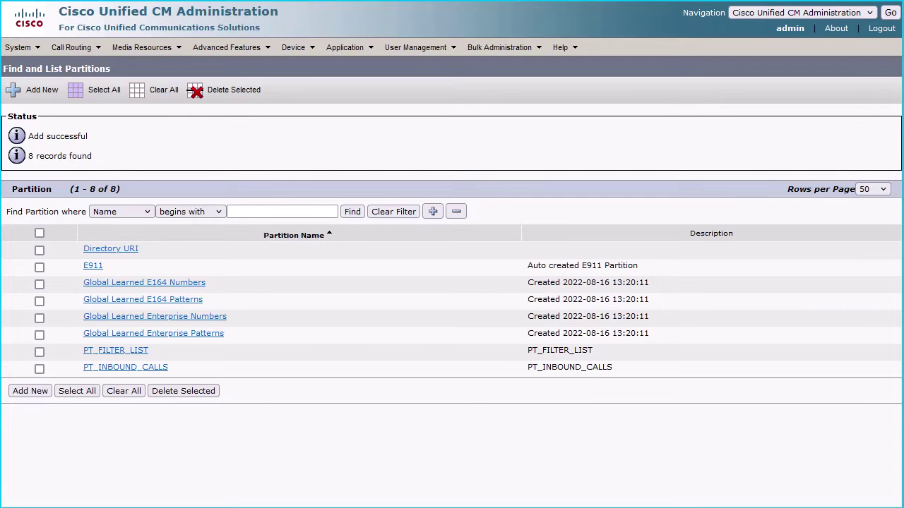
Step: Create calling search space CSS_ALL_INBOUND with PT_INBOUND_CALLS as its selected partition, and save
{"action": "mouse_move", "coordinate": [70, 47]}
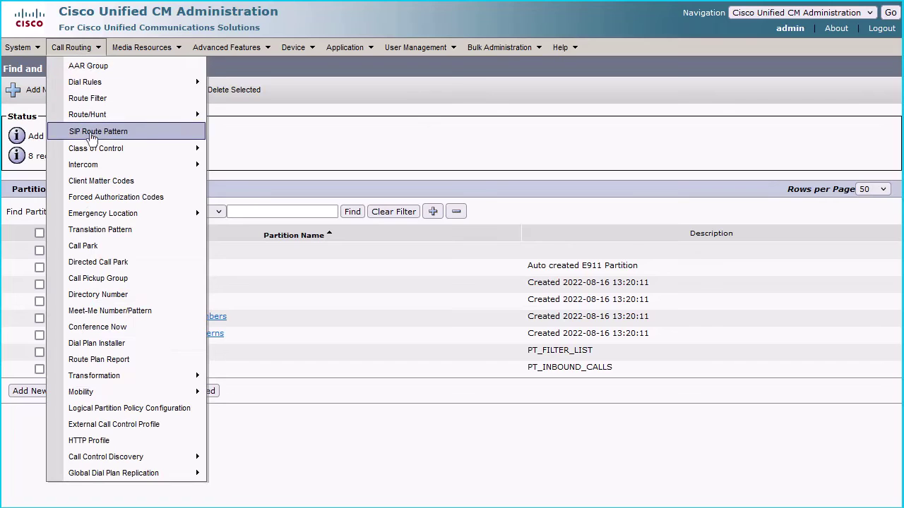
{"action": "mouse_move", "coordinate": [89, 148]}
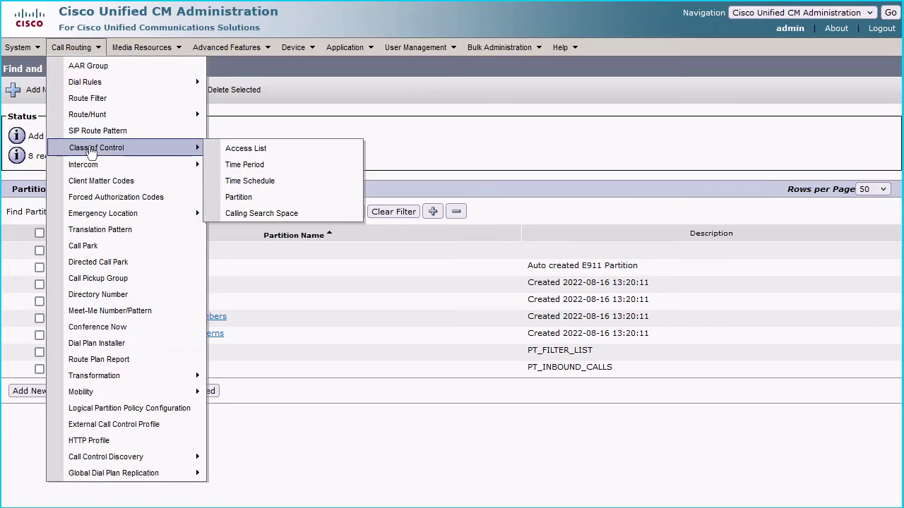
{"action": "left_click", "coordinate": [255, 216]}
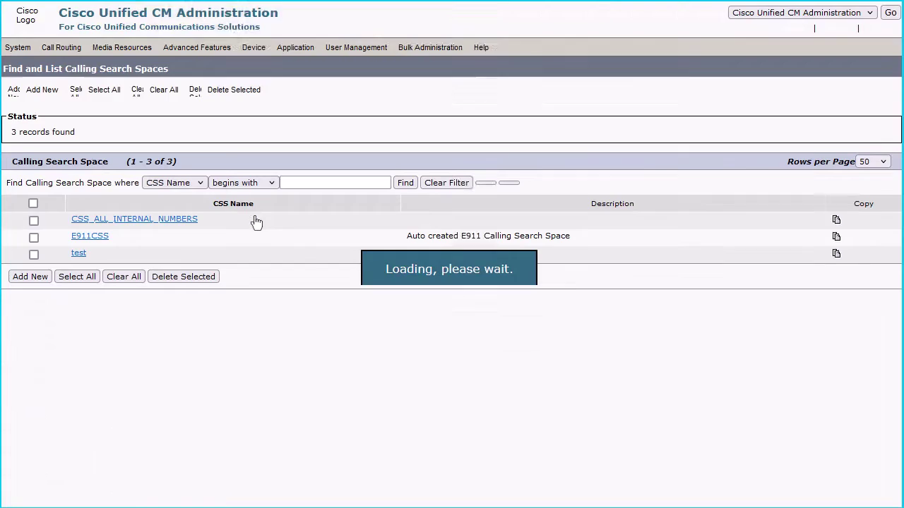
{"action": "left_click", "coordinate": [30, 286]}
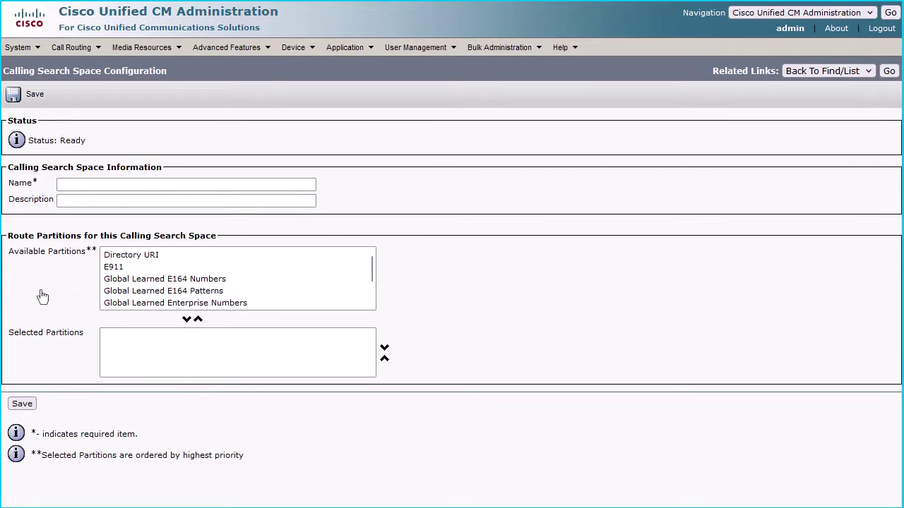
{"action": "left_click", "coordinate": [80, 185]}
{"action": "type", "text": "CSS"}
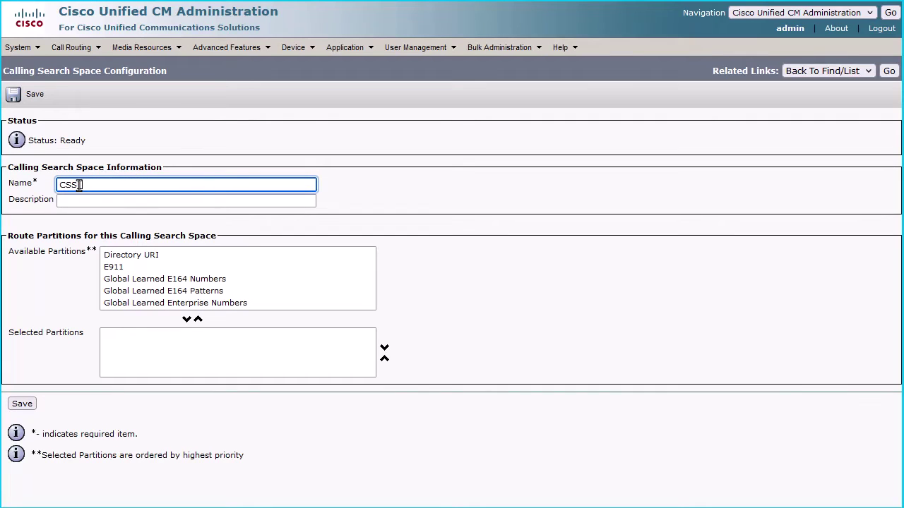
{"action": "type", "text": "_ALL_INBOUND"}
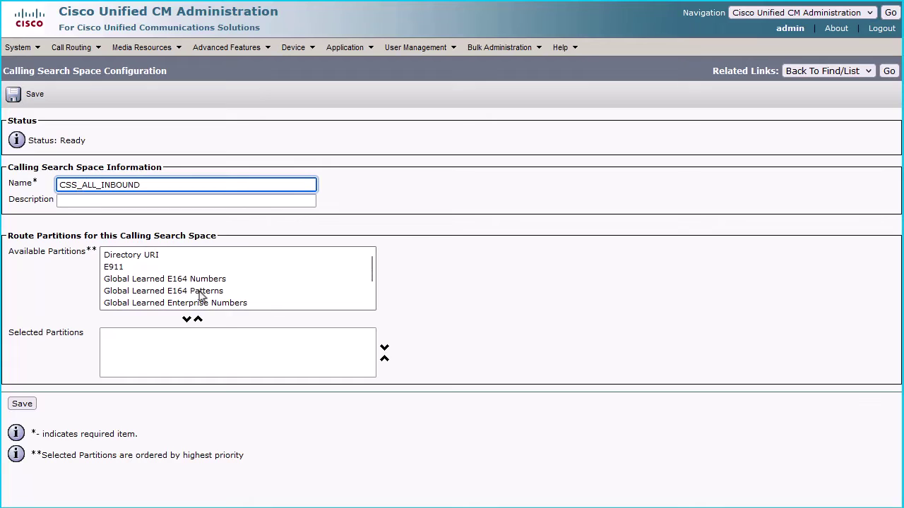
{"action": "scroll", "coordinate": [161, 284], "scroll_direction": "down", "scroll_amount": 1}
{"action": "left_click", "coordinate": [143, 302]}
{"action": "left_click", "coordinate": [186, 319]}
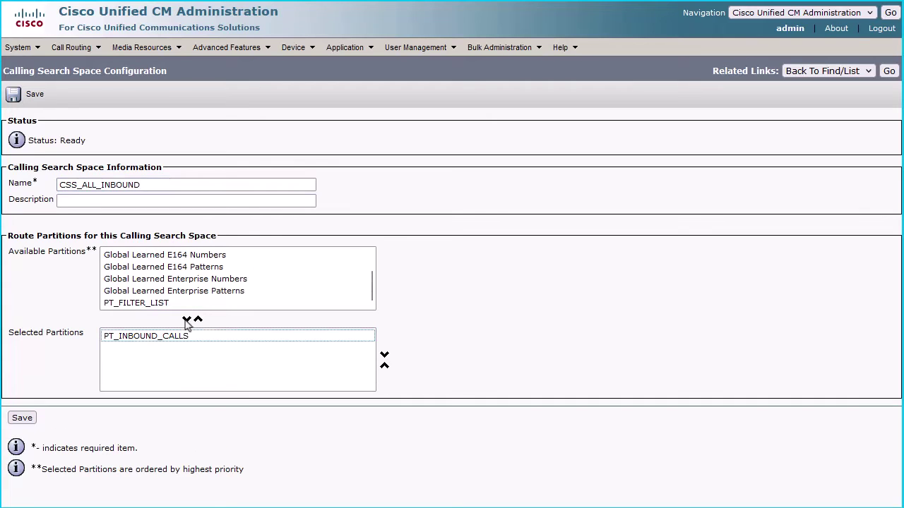
{"action": "left_click", "coordinate": [34, 106]}
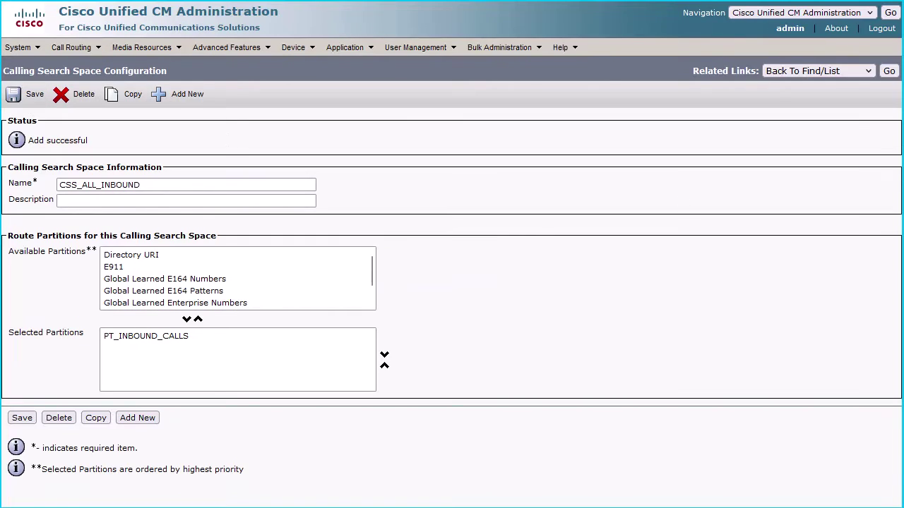
Step: Add calling search space CSS_FILTER_LIST with PT_FILTER_LIST as its selected partition, and save
{"action": "left_click", "coordinate": [173, 99]}
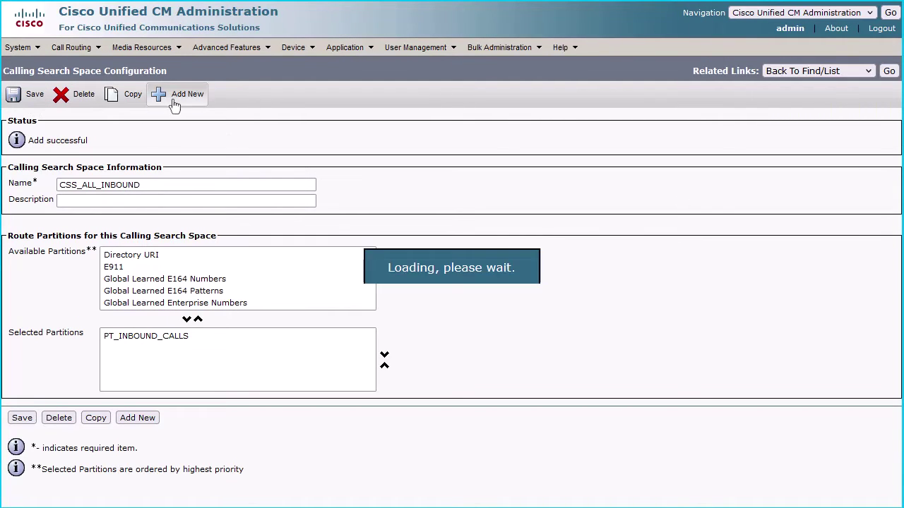
{"action": "left_click", "coordinate": [128, 185]}
{"action": "type", "text": "CSS"}
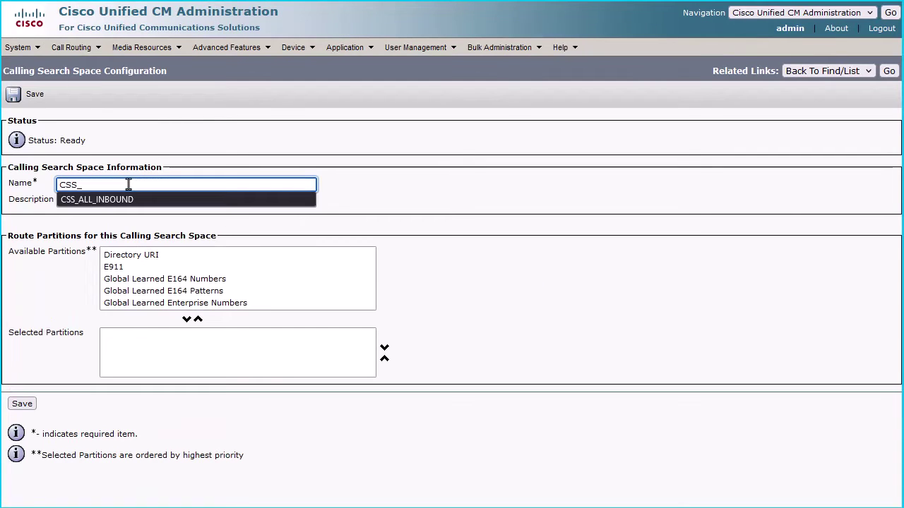
{"action": "type", "text": "_FILT"}
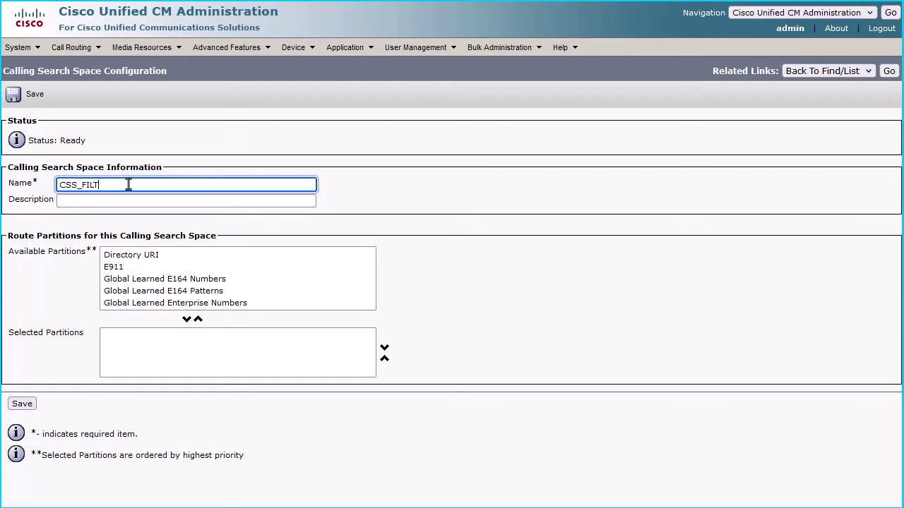
{"action": "type", "text": "ER_LIST"}
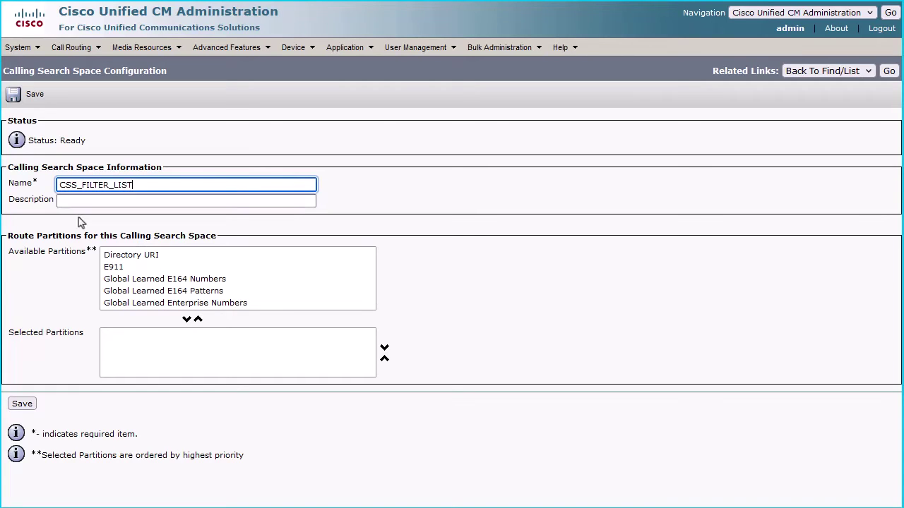
{"action": "scroll", "coordinate": [194, 279], "scroll_direction": "down", "scroll_amount": 1}
{"action": "left_click", "coordinate": [164, 291]}
{"action": "left_click", "coordinate": [186, 320]}
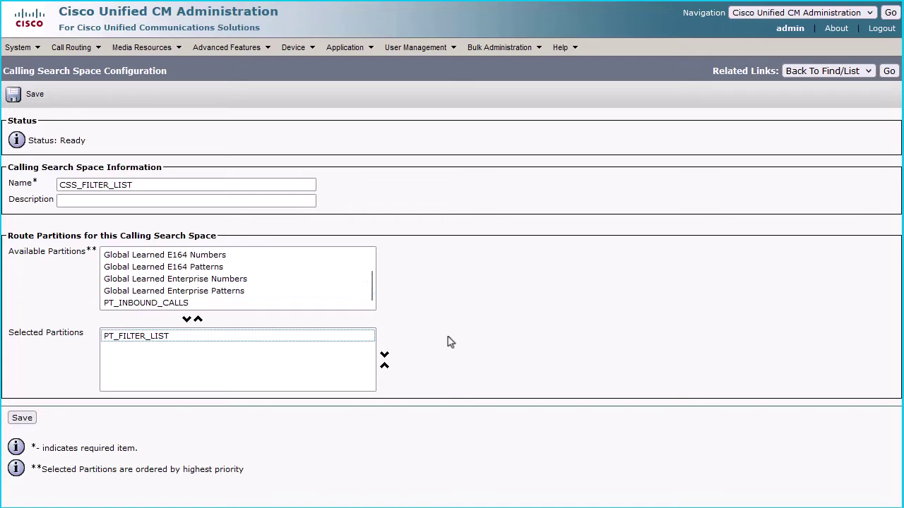
{"action": "left_click", "coordinate": [28, 421]}
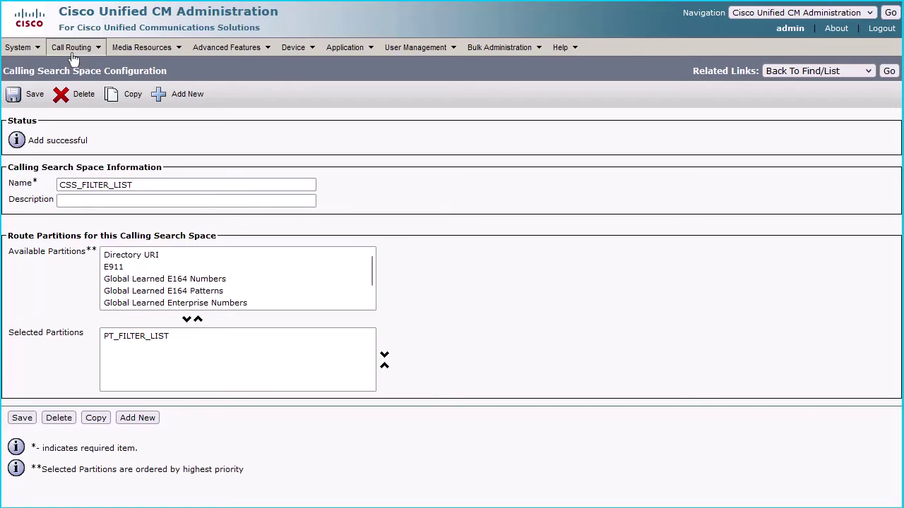
{"action": "mouse_move", "coordinate": [74, 57]}
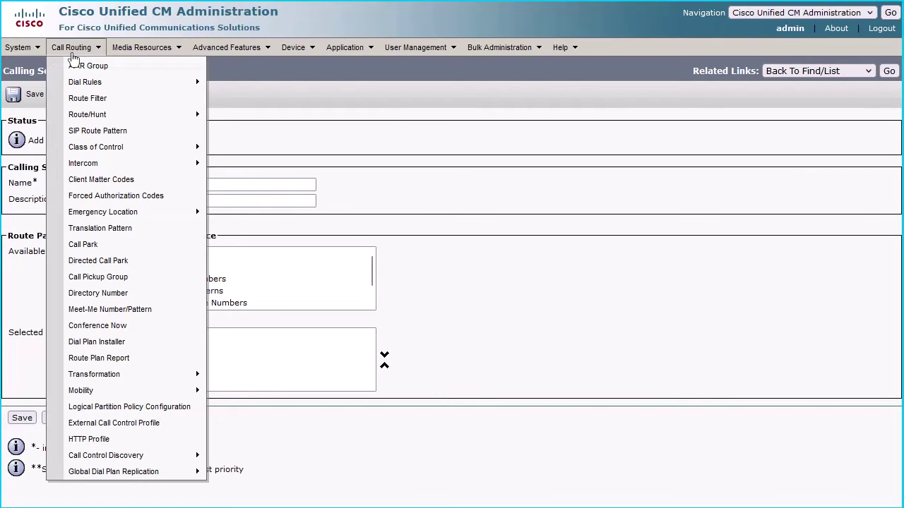
Step: Add and save translation pattern ! in partition PT_INBOUND_CALLS
{"action": "left_click", "coordinate": [69, 231]}
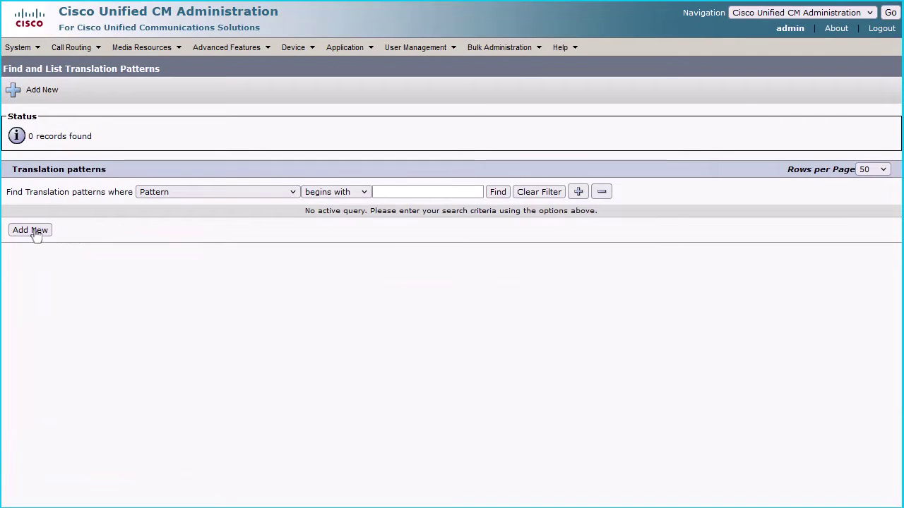
{"action": "left_click", "coordinate": [21, 231]}
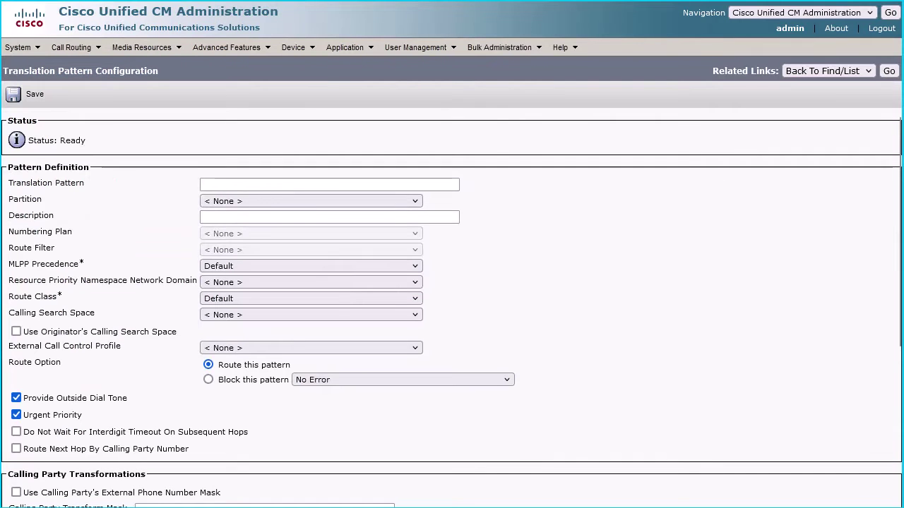
{"action": "left_click", "coordinate": [228, 184]}
{"action": "type", "text": "!"}
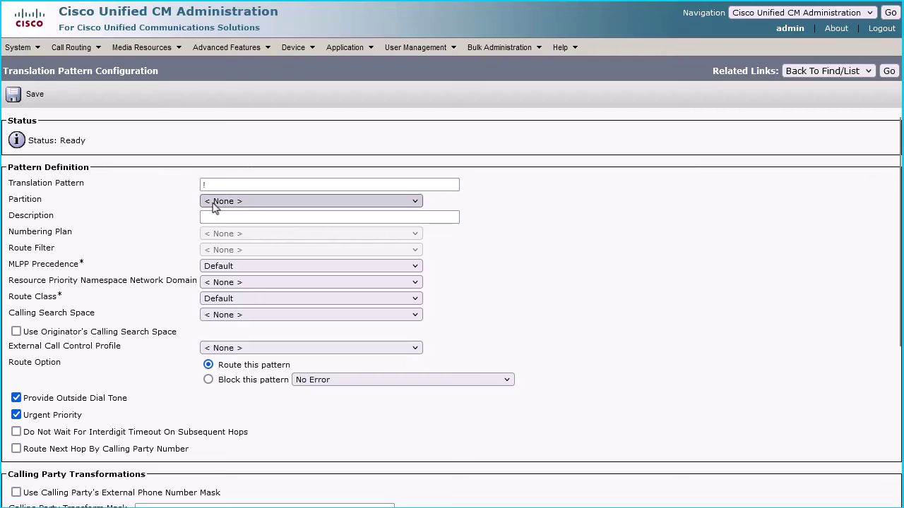
{"action": "left_click", "coordinate": [218, 203]}
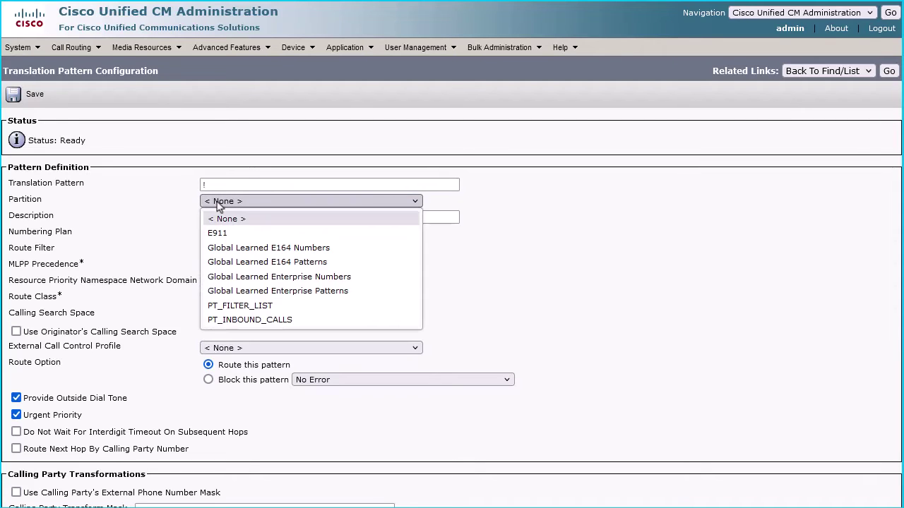
{"action": "left_click", "coordinate": [233, 320]}
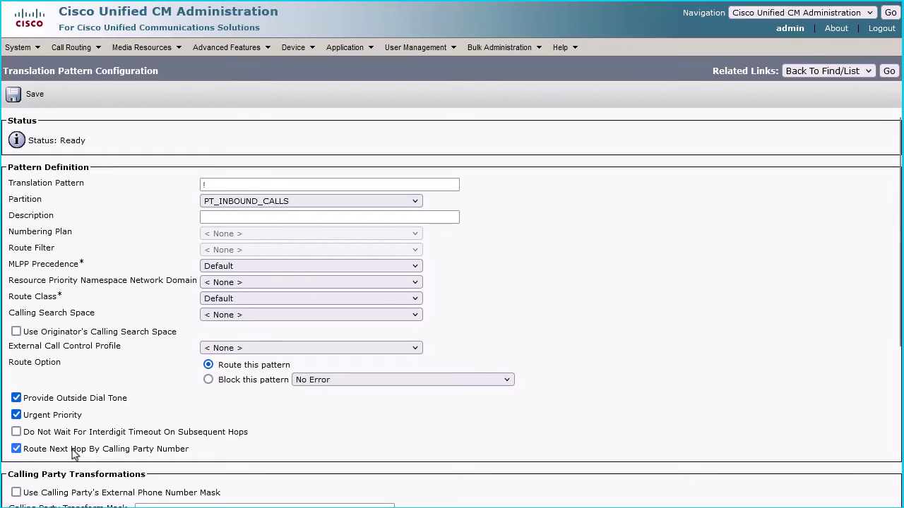
{"action": "left_click", "coordinate": [35, 99]}
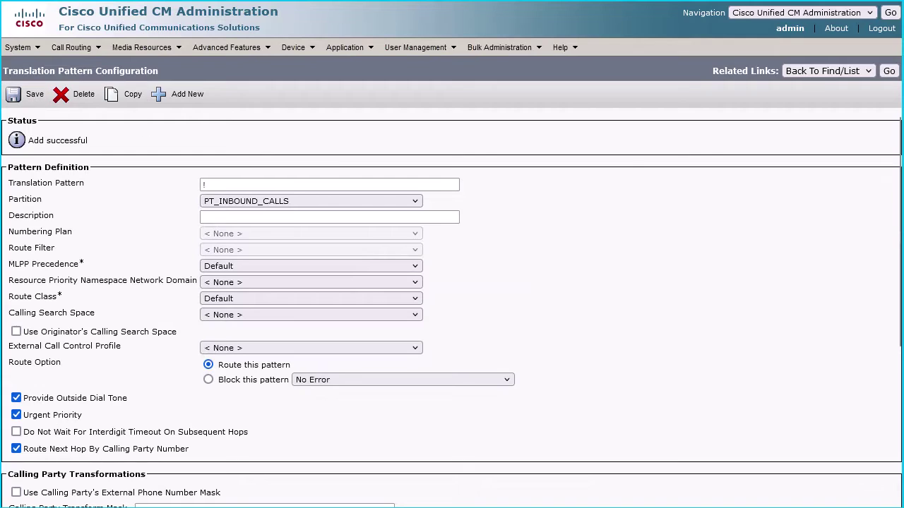
{"action": "left_click", "coordinate": [176, 107]}
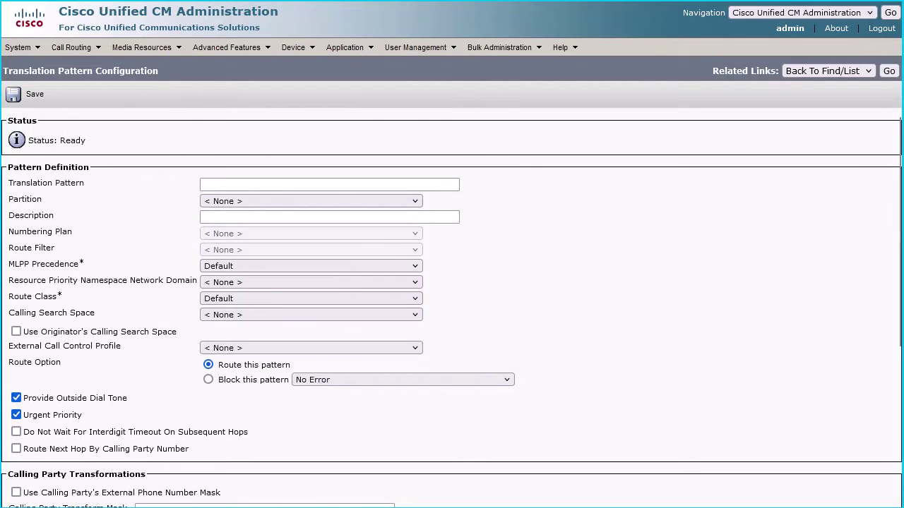
Step: Save translation pattern ! in PT_FILTER_LIST using calling search space CSS_ALL_INTERNAL_NUMBERS
{"action": "left_click", "coordinate": [249, 182]}
{"action": "type", "text": "!"}
{"action": "left_click", "coordinate": [215, 203]}
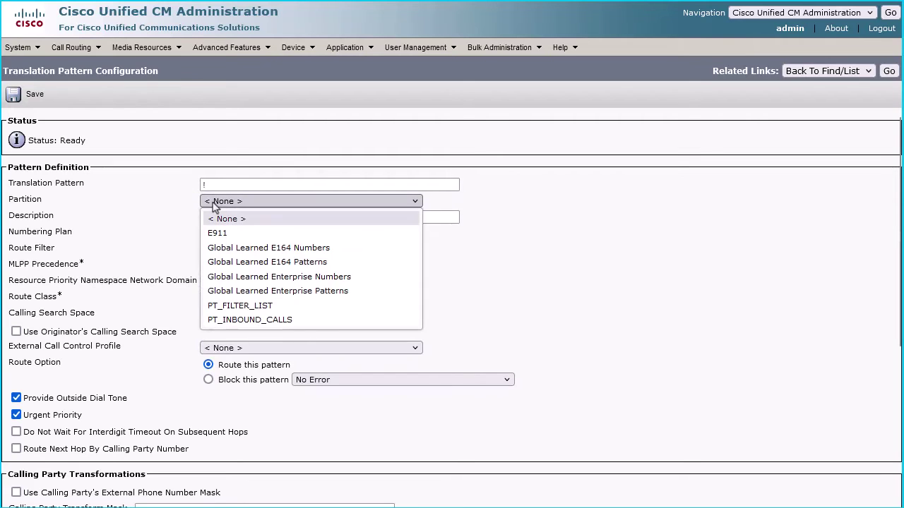
{"action": "left_click", "coordinate": [219, 308]}
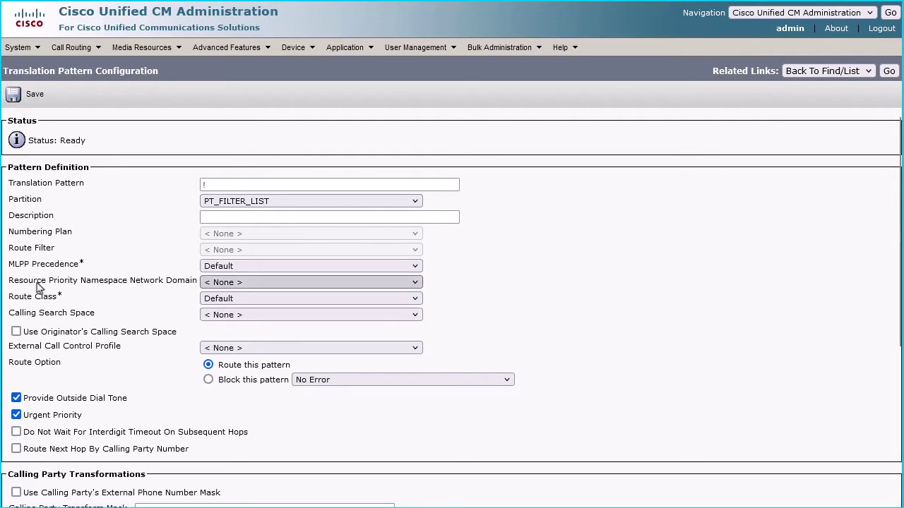
{"action": "left_click", "coordinate": [268, 315]}
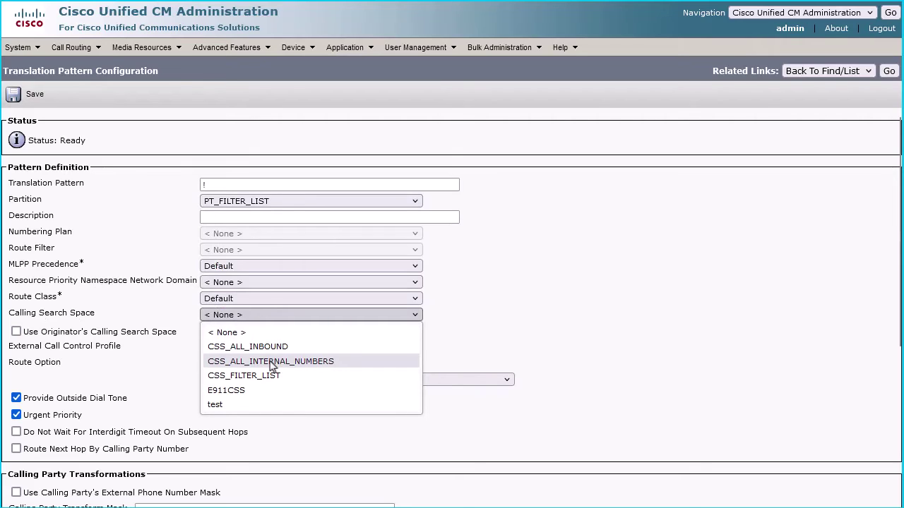
{"action": "left_click", "coordinate": [271, 362]}
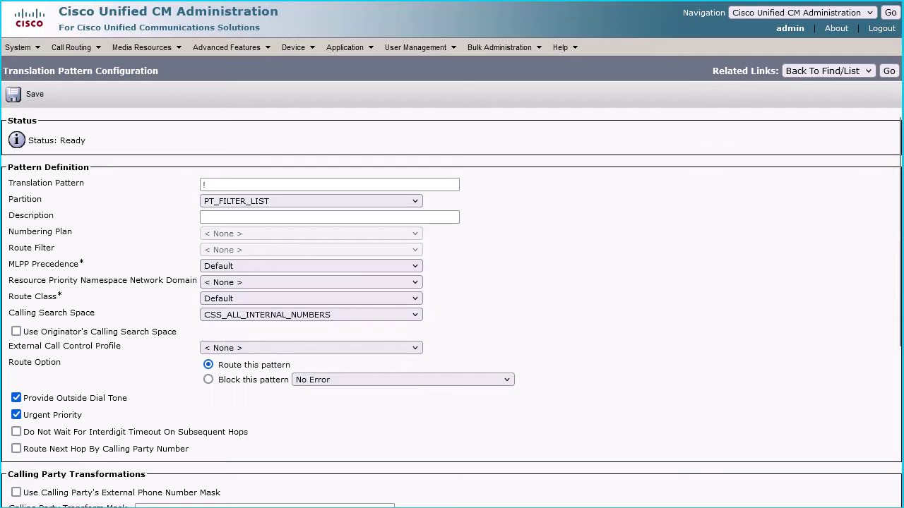
{"action": "left_click", "coordinate": [32, 106]}
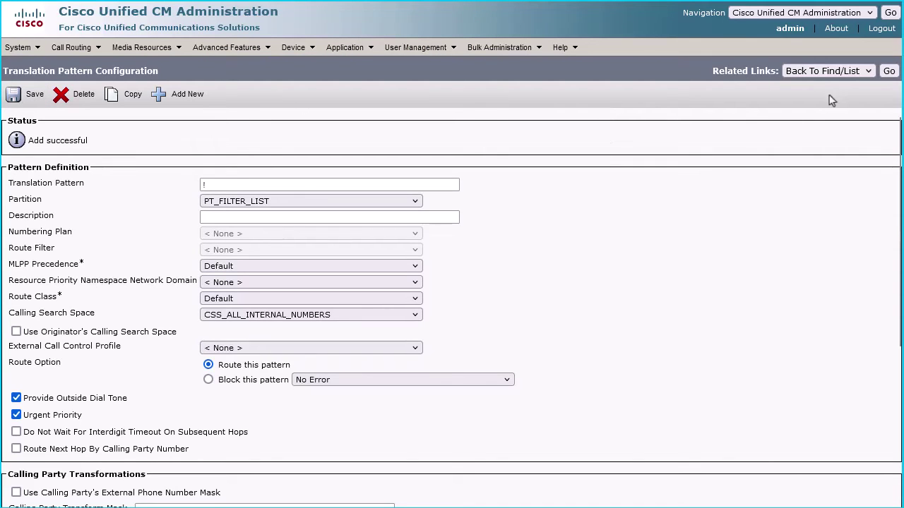
{"action": "left_click", "coordinate": [888, 71]}
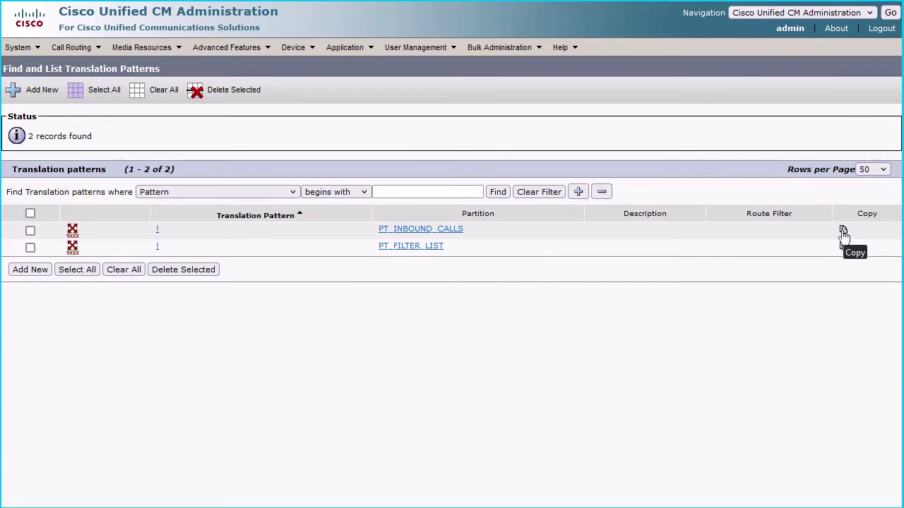
Step: Copy the PT_INBOUND_CALLS ! pattern as \+! and save it
{"action": "left_click", "coordinate": [842, 231]}
{"action": "left_click", "coordinate": [212, 184]}
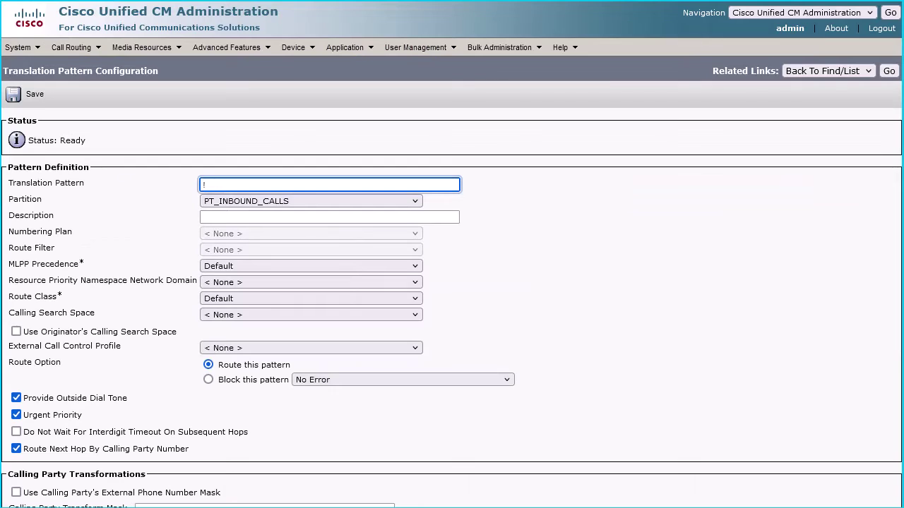
{"action": "left_click", "coordinate": [131, 186]}
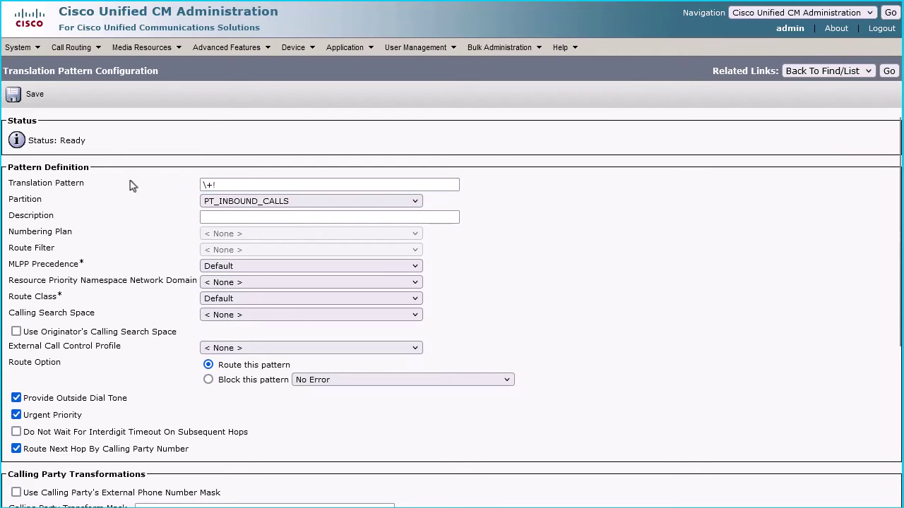
{"action": "left_click", "coordinate": [28, 99]}
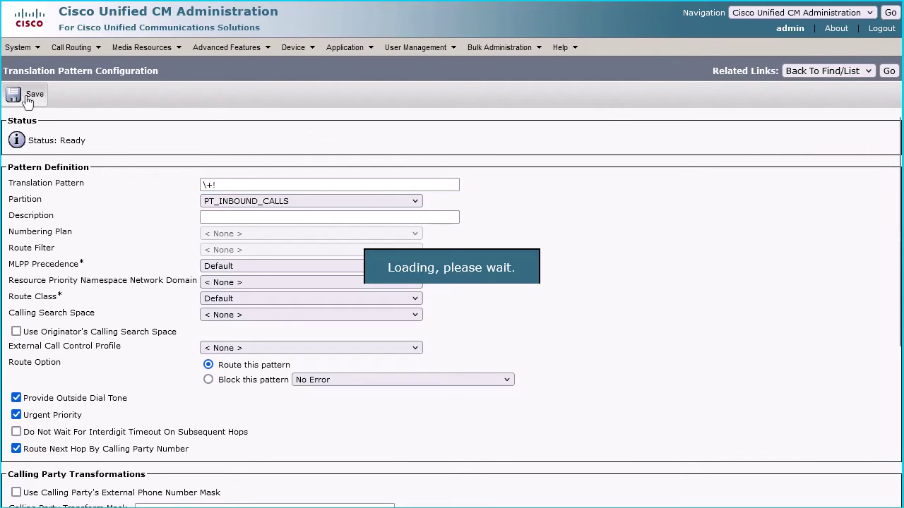
{"action": "left_click", "coordinate": [889, 71]}
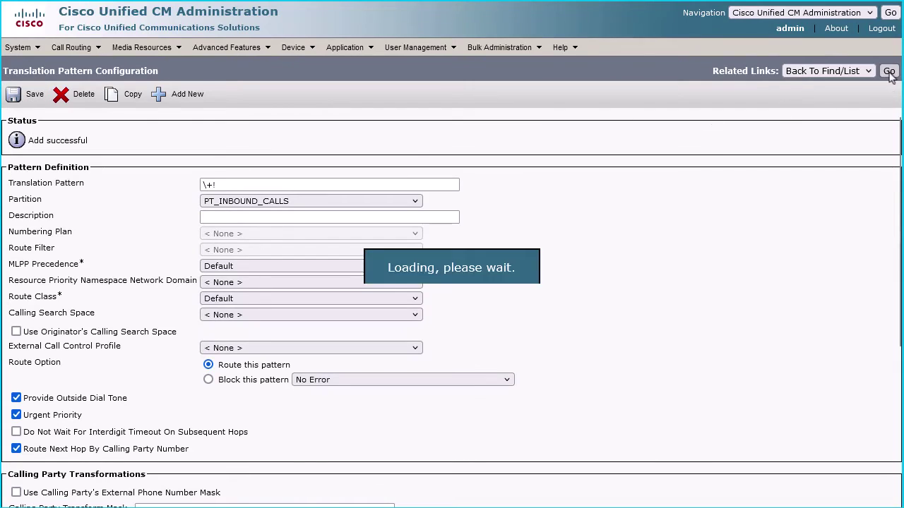
Step: Copy the PT_FILTER_LIST ! pattern, prefix it with \+, and save it
{"action": "left_click", "coordinate": [842, 247]}
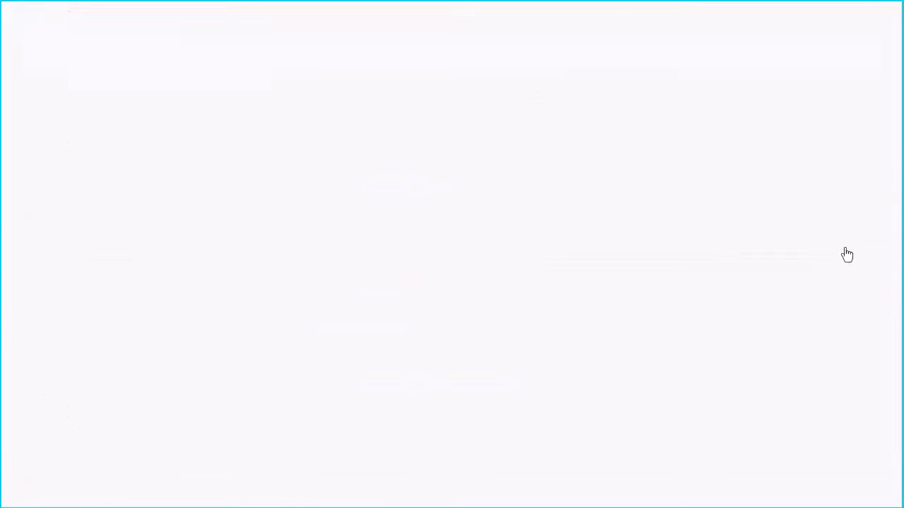
{"action": "left_click", "coordinate": [329, 185]}
{"action": "key", "text": "Home"}
{"action": "type", "text": "\\+"}
{"action": "left_click", "coordinate": [530, 190]}
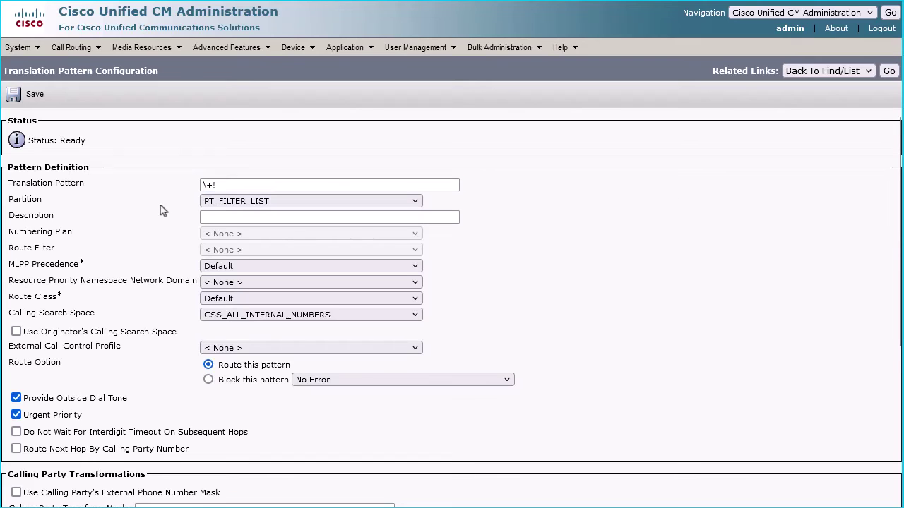
{"action": "left_click", "coordinate": [28, 101]}
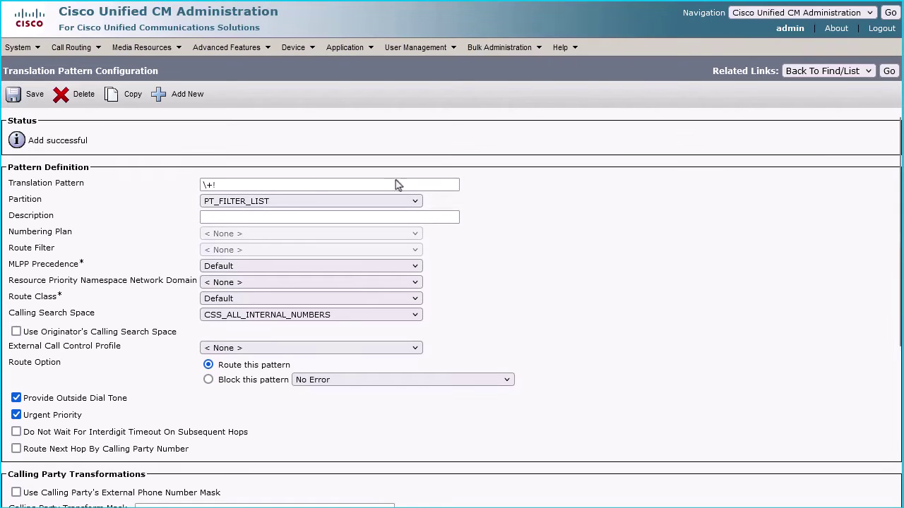
{"action": "left_click", "coordinate": [888, 74]}
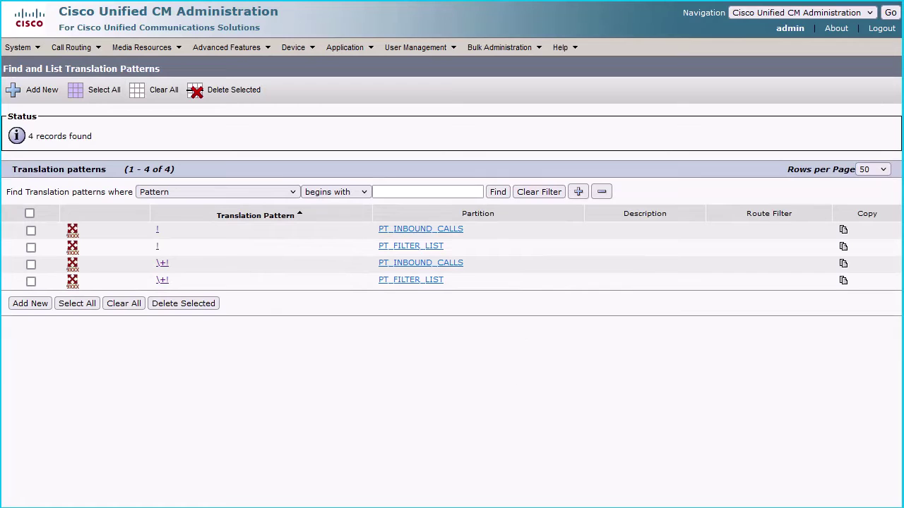
Step: Save a new translation pattern in PT_FILTER_LIST with calling search space CSS_ALL_INTERNAL_NUMBERS
{"action": "left_click", "coordinate": [33, 93]}
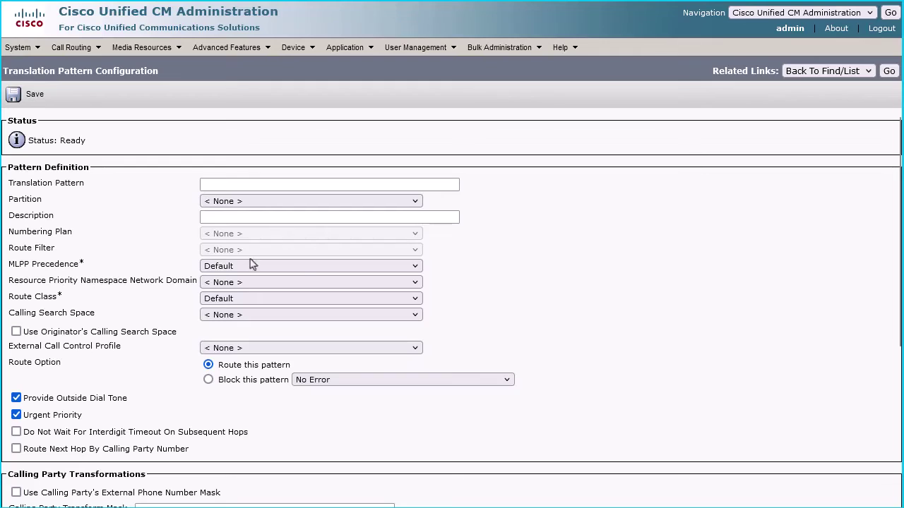
{"action": "left_click", "coordinate": [229, 203]}
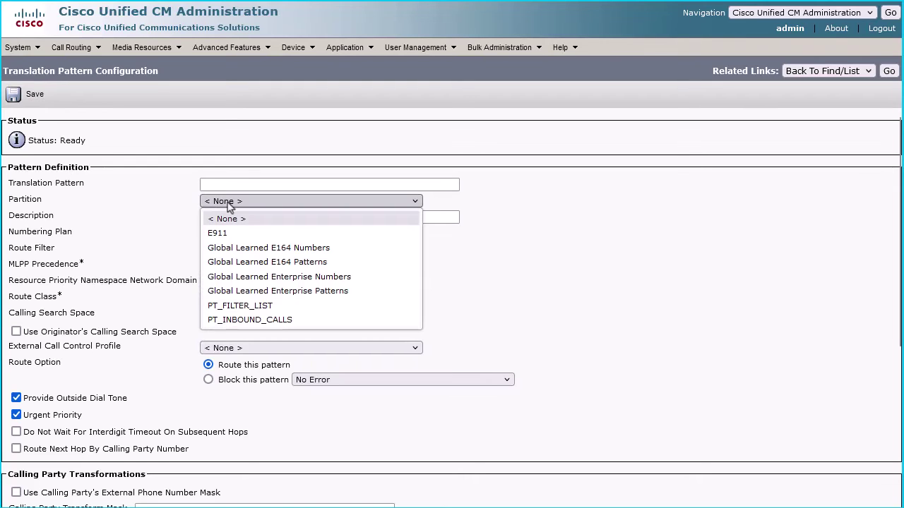
{"action": "left_click", "coordinate": [240, 305]}
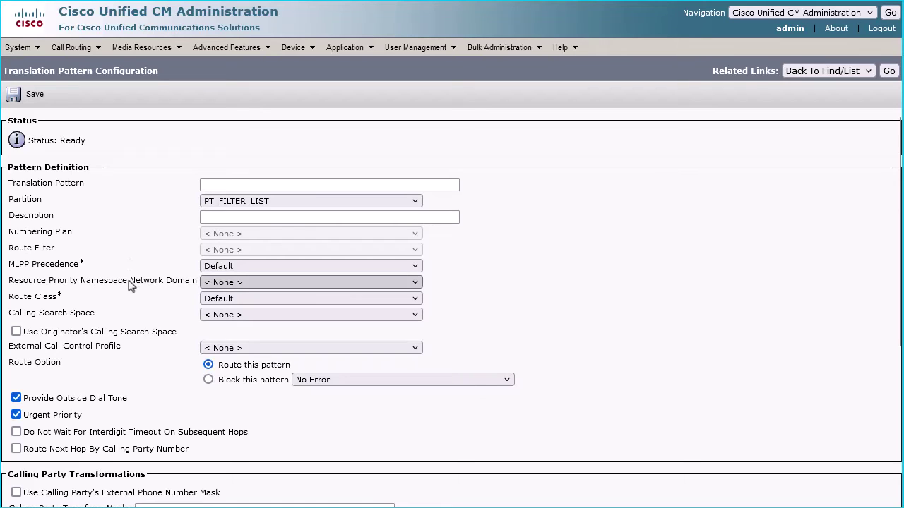
{"action": "left_click", "coordinate": [220, 315]}
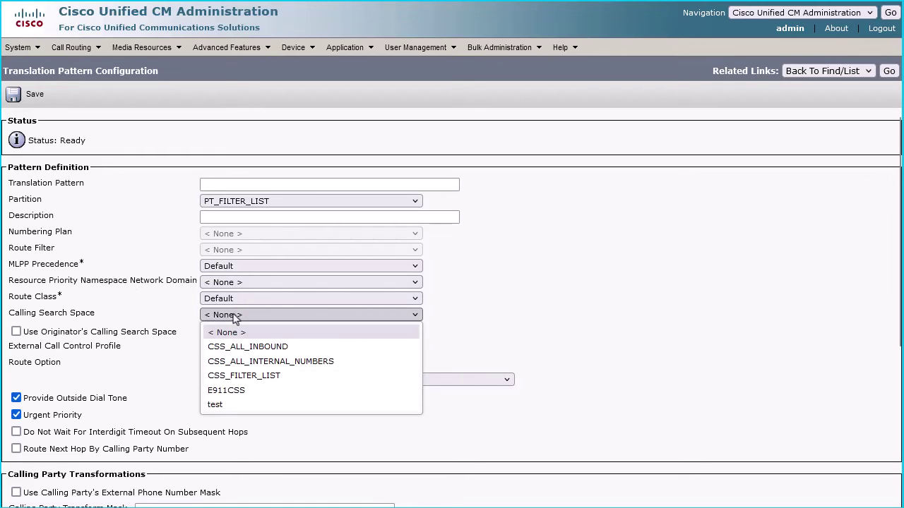
{"action": "left_click", "coordinate": [254, 365]}
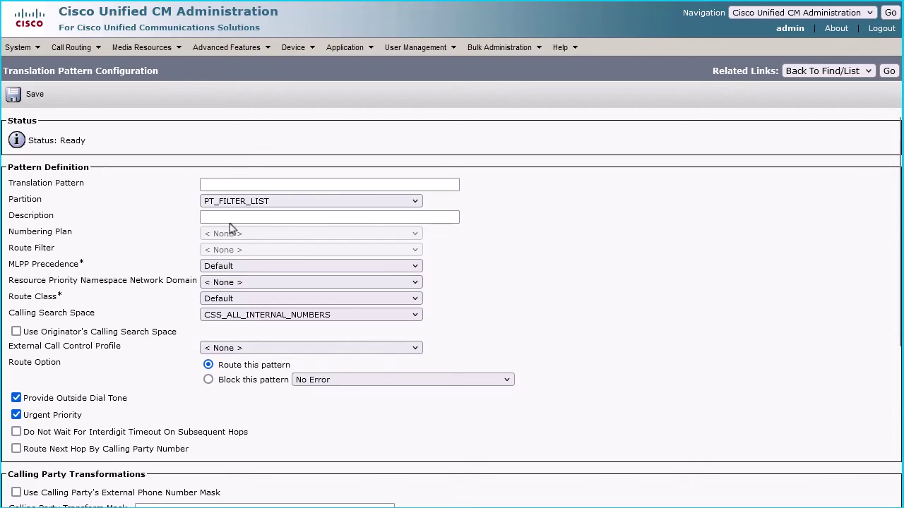
{"action": "left_click", "coordinate": [26, 95]}
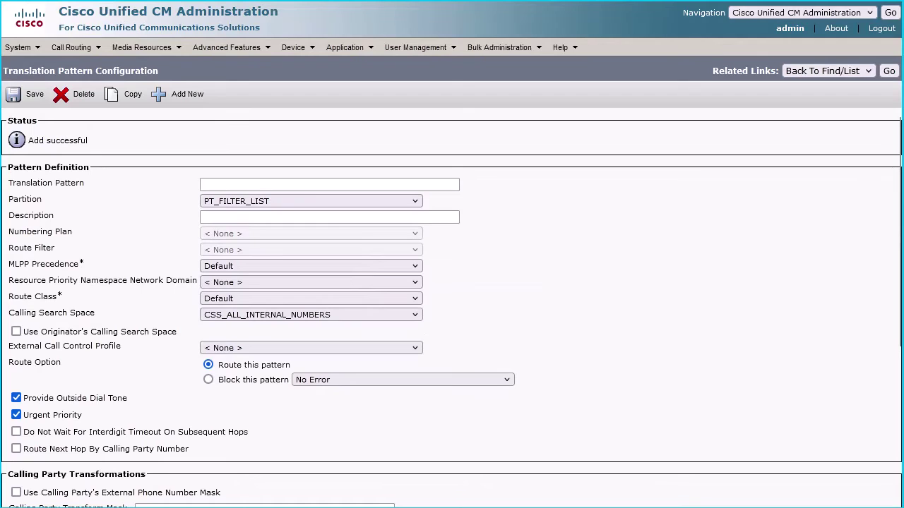
{"action": "left_click", "coordinate": [887, 73]}
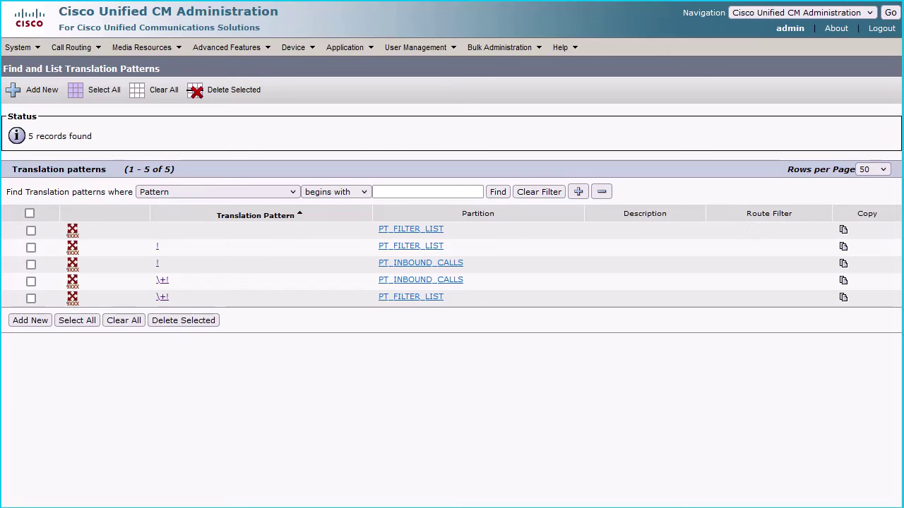
Step: Set the PSTN-CUBE trunk's Inbound Calls Calling Search Space to CSS_ALL_INBOUND and save
{"action": "left_click", "coordinate": [295, 48]}
{"action": "left_click", "coordinate": [297, 133]}
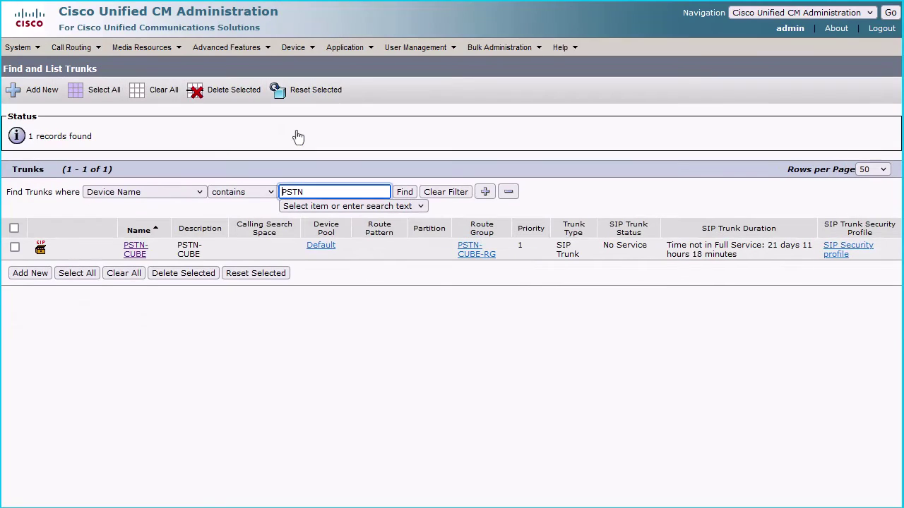
{"action": "left_click", "coordinate": [141, 252]}
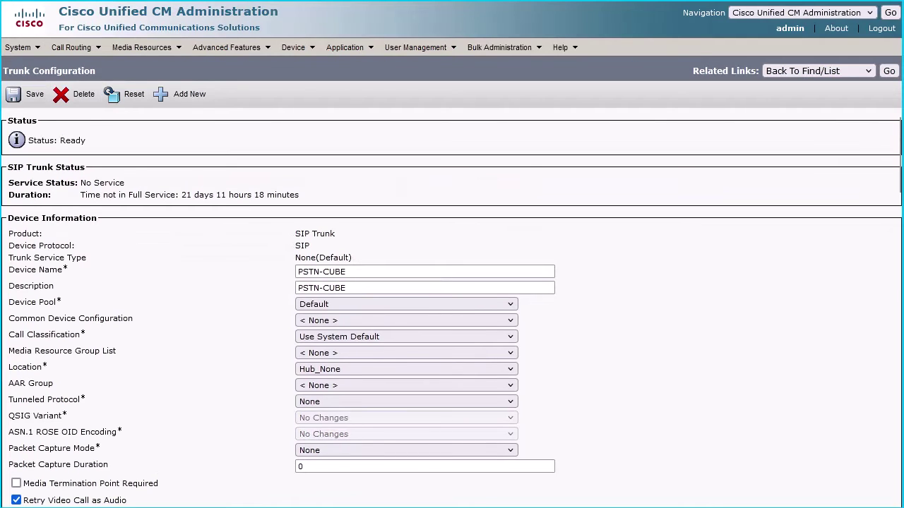
{"action": "scroll", "coordinate": [212, 374], "scroll_direction": "down", "scroll_amount": 5}
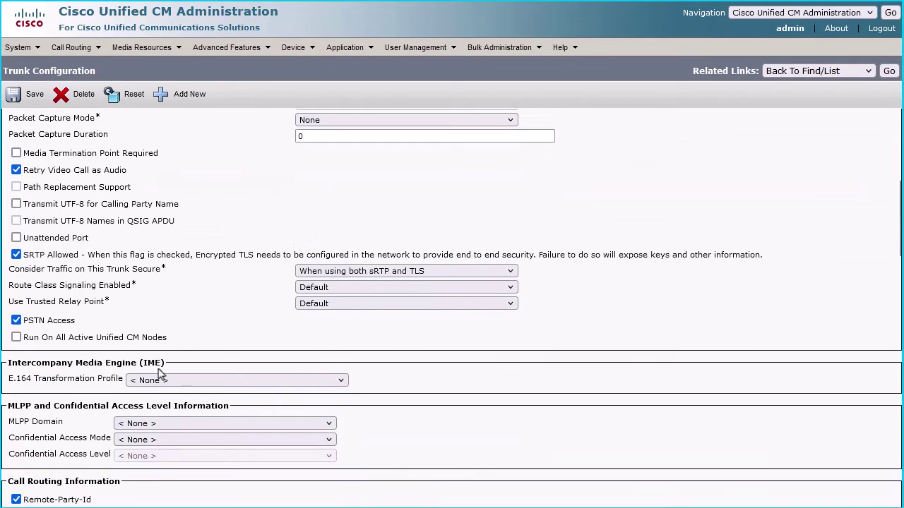
{"action": "scroll", "coordinate": [159, 370], "scroll_direction": "down", "scroll_amount": 3}
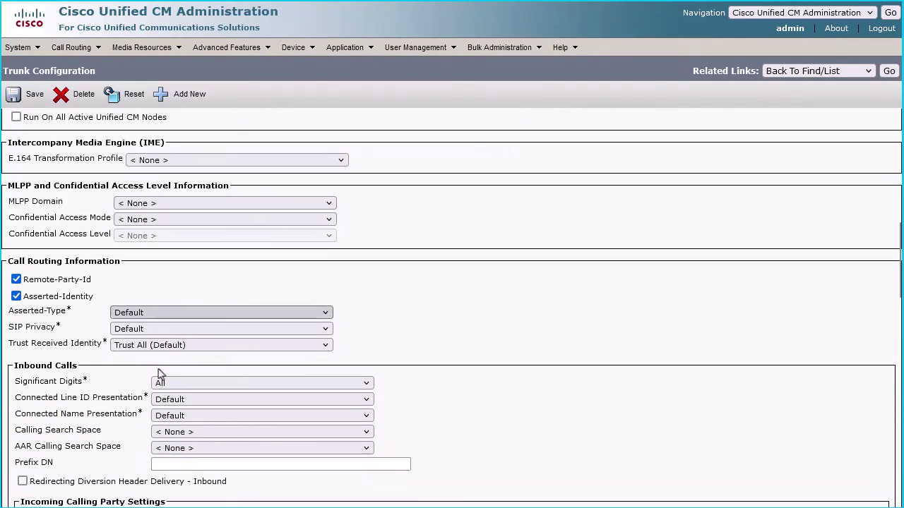
{"action": "left_click", "coordinate": [317, 434]}
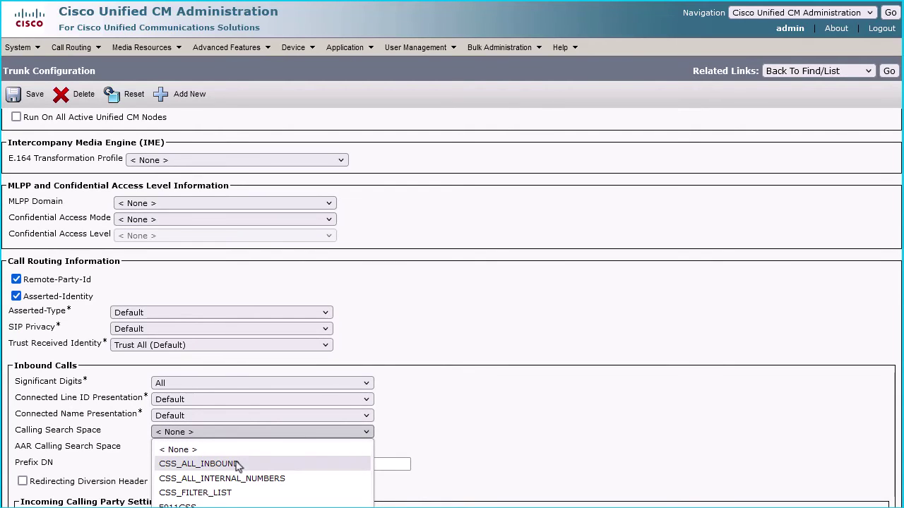
{"action": "left_click", "coordinate": [486, 412]}
{"action": "scroll", "coordinate": [492, 411], "scroll_direction": "down", "scroll_amount": 1}
{"action": "left_click", "coordinate": [228, 380]}
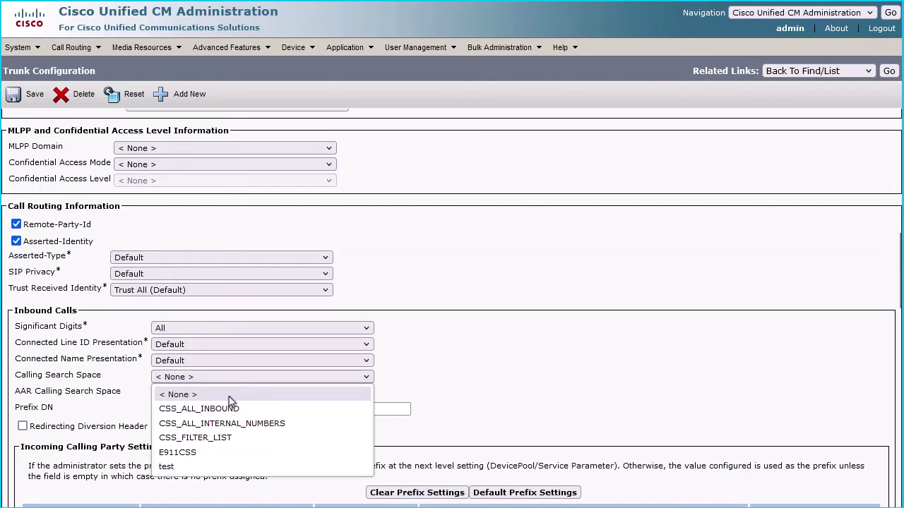
{"action": "left_click", "coordinate": [229, 411]}
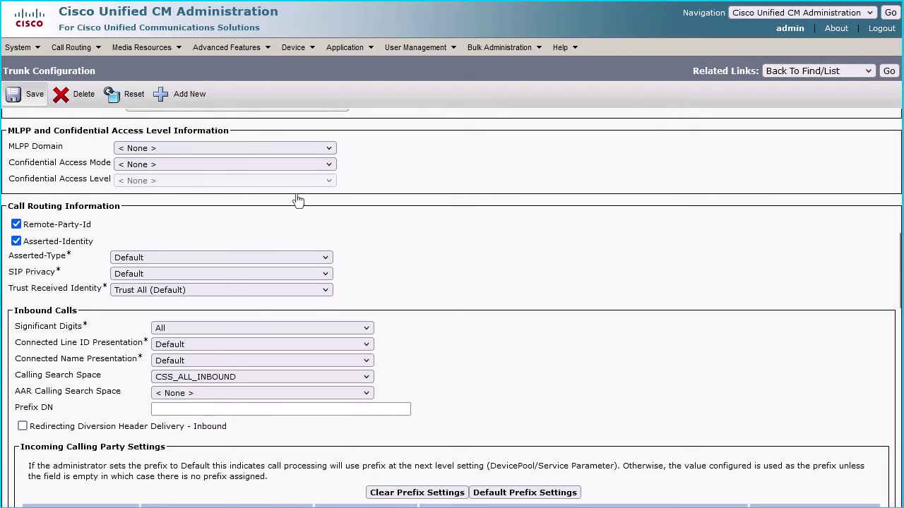
{"action": "left_click", "coordinate": [28, 94]}
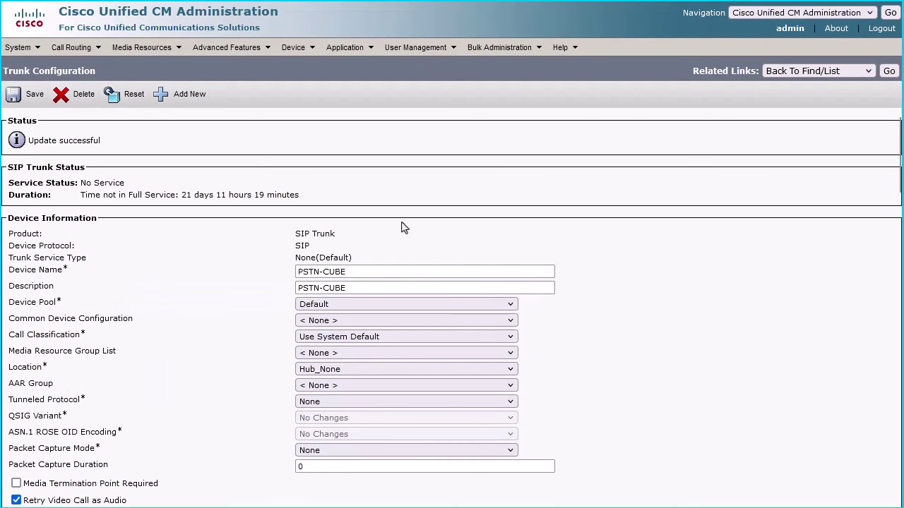
{"action": "mouse_move", "coordinate": [71, 47]}
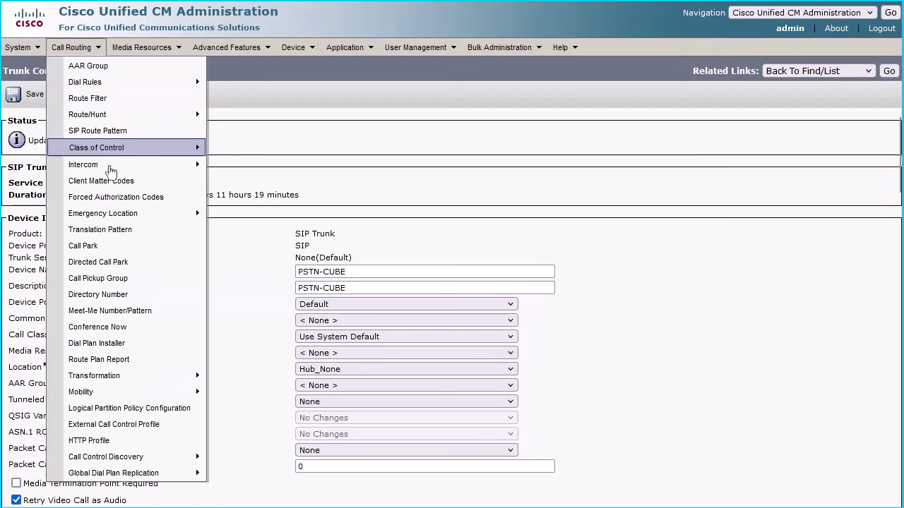
{"action": "left_click", "coordinate": [115, 232]}
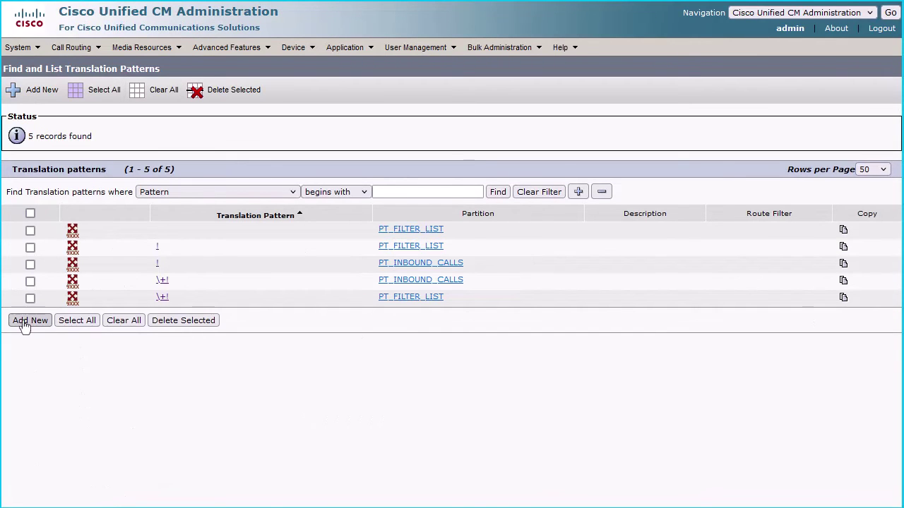
{"action": "left_click", "coordinate": [24, 324]}
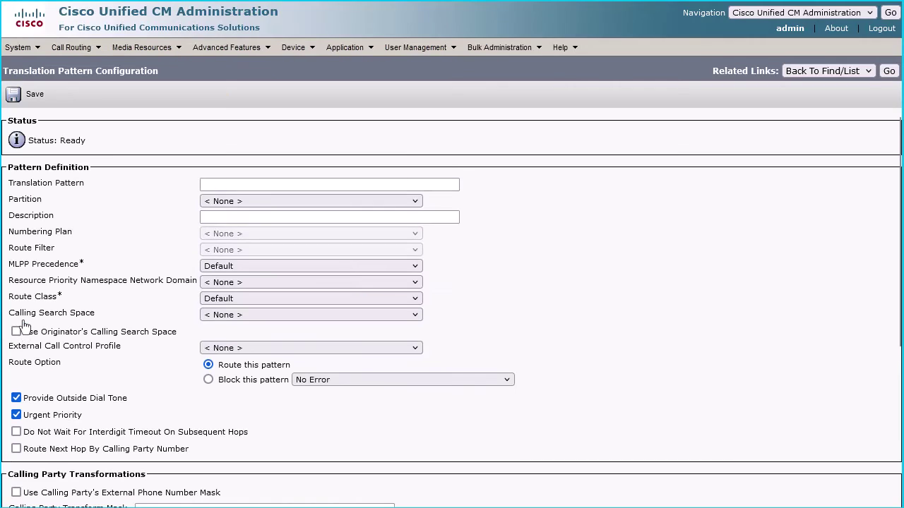
{"action": "type", "text": "1234567890"}
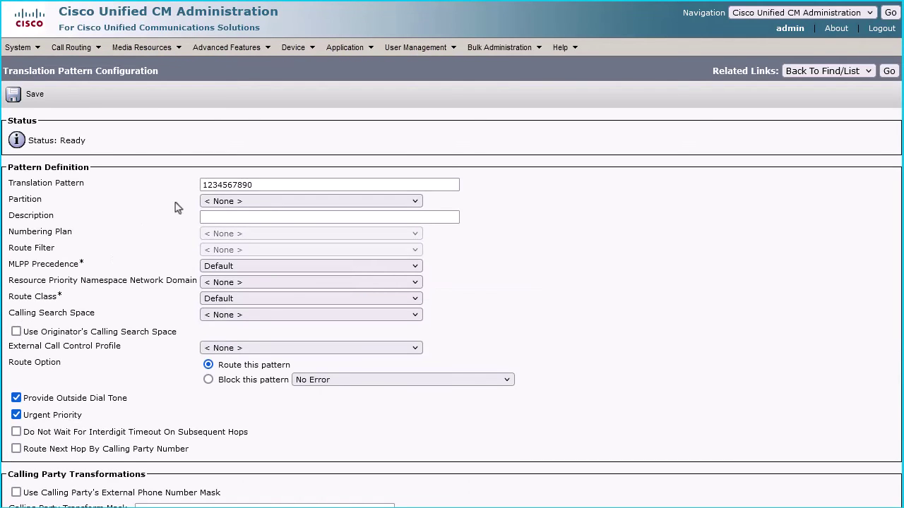
{"action": "left_click", "coordinate": [248, 202]}
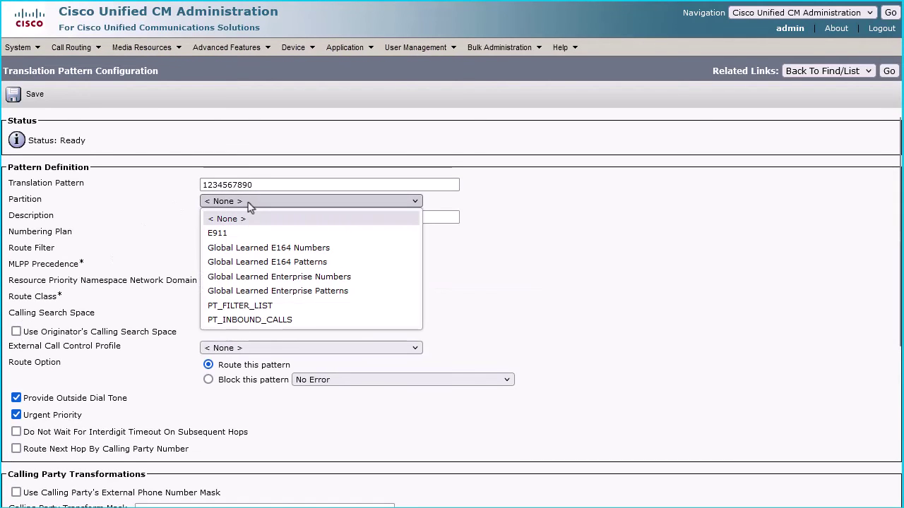
{"action": "left_click", "coordinate": [252, 305]}
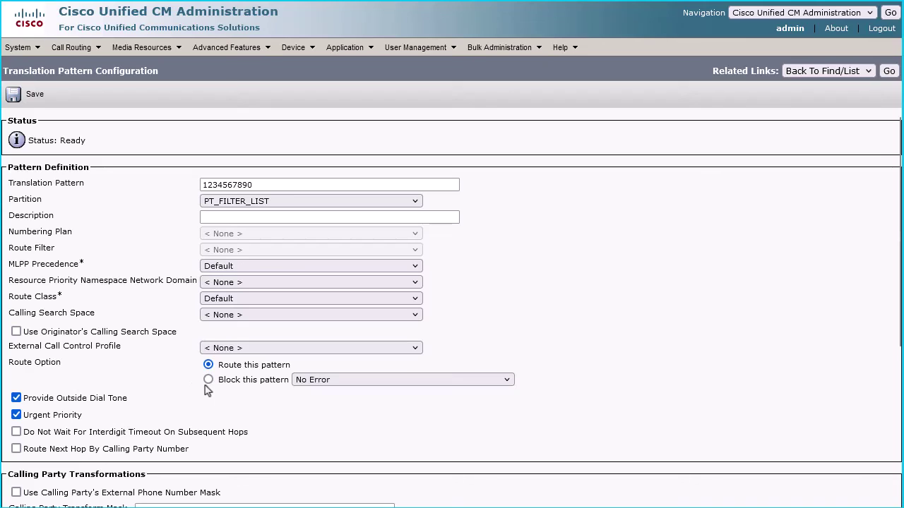
{"action": "left_click", "coordinate": [330, 384]}
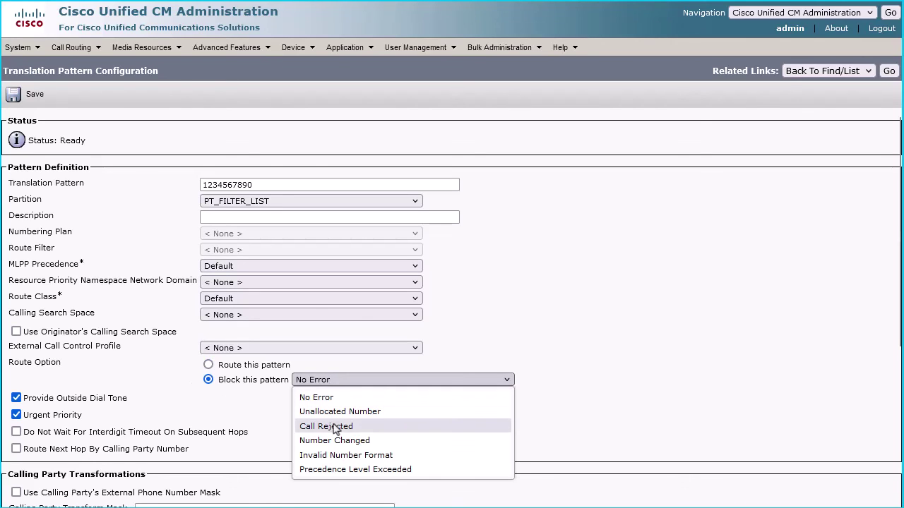
{"action": "left_click", "coordinate": [334, 426]}
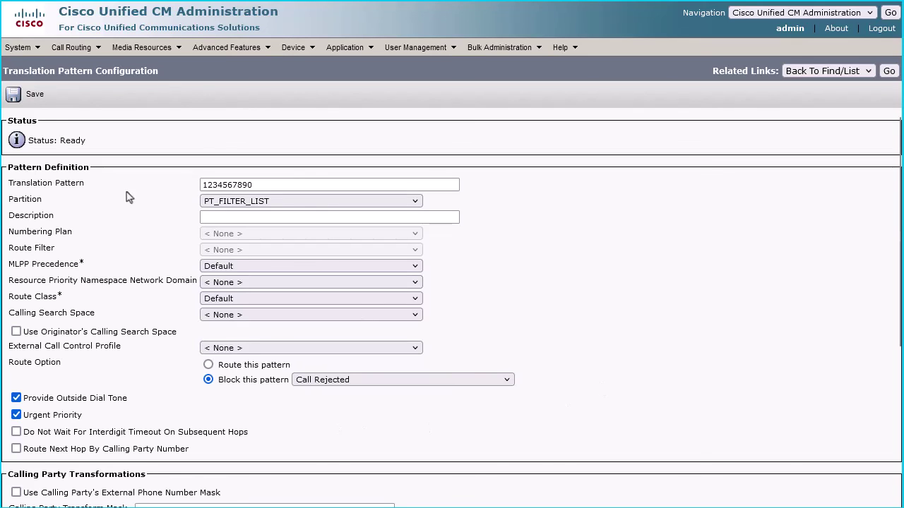
{"action": "left_click", "coordinate": [34, 98]}
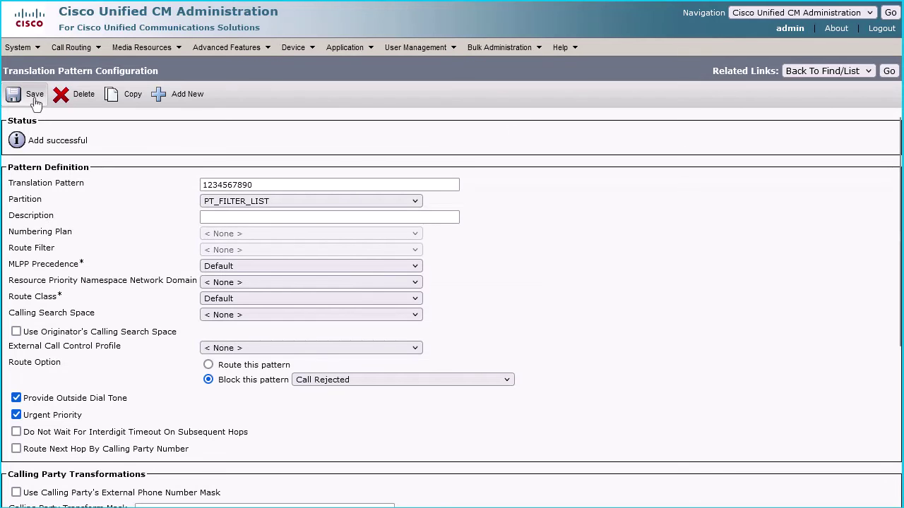
{"action": "left_click", "coordinate": [117, 101]}
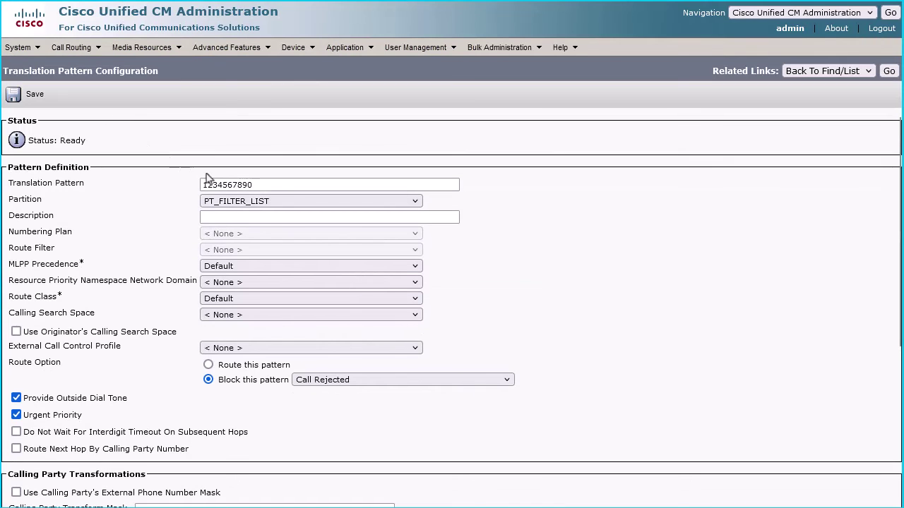
{"action": "left_click", "coordinate": [202, 184]}
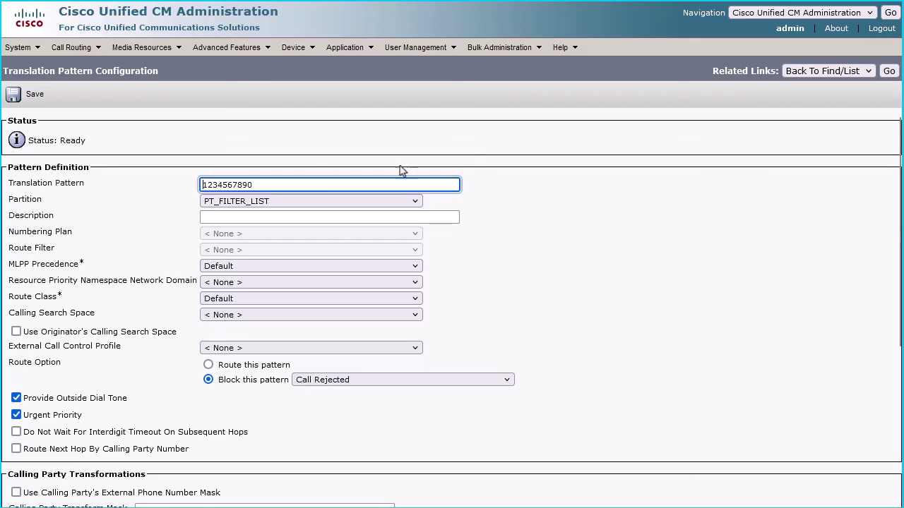
{"action": "type", "text": "\\+"}
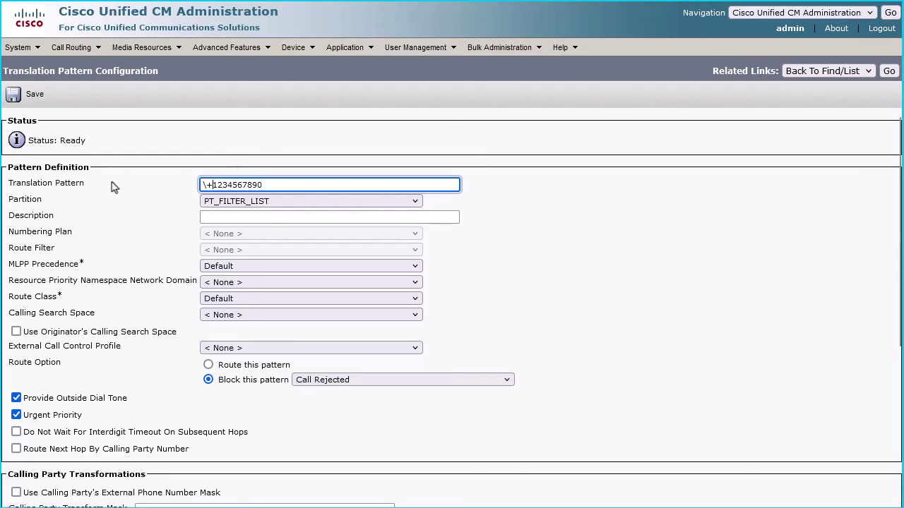
{"action": "left_click", "coordinate": [24, 101]}
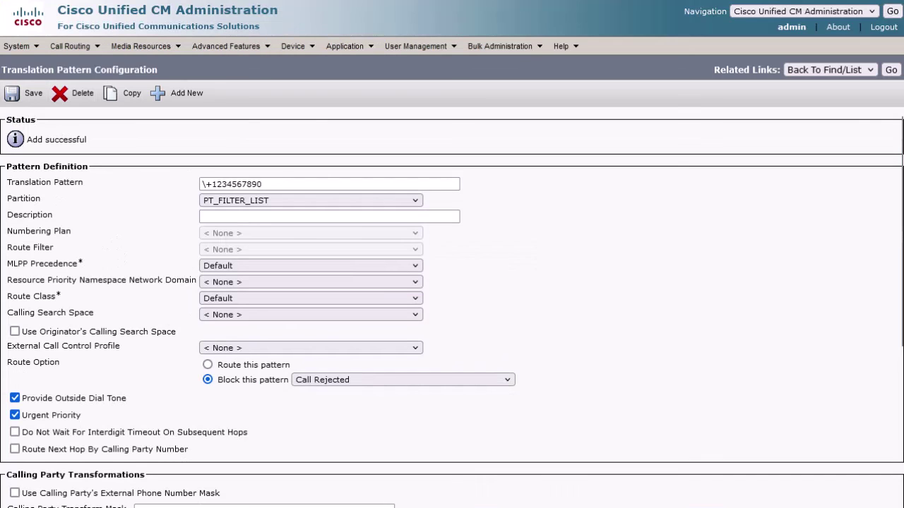